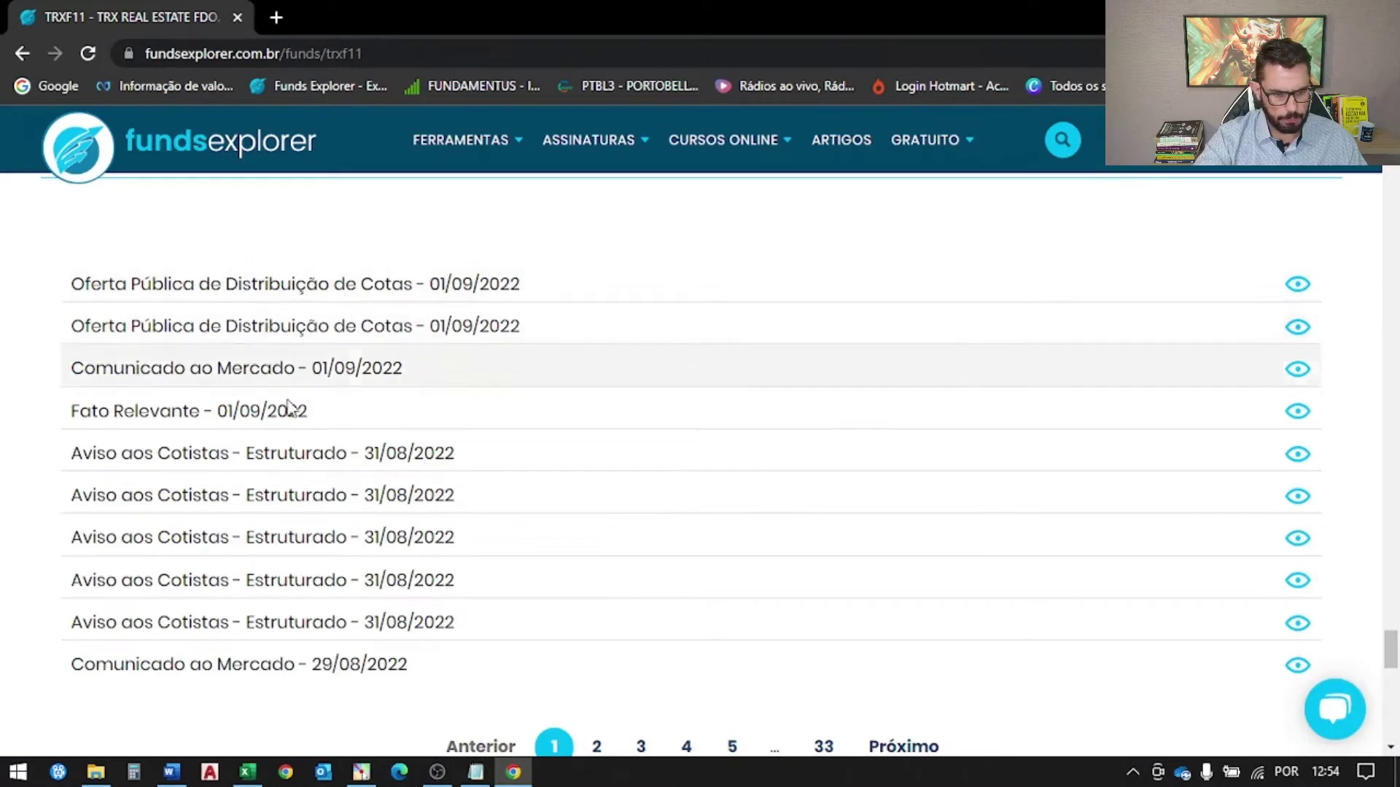
- Open the first Informes Periódicos report for 07/2022 from page 2 of the TRXF11 announcements
{"action": "left_click", "coordinate": [122, 461]}
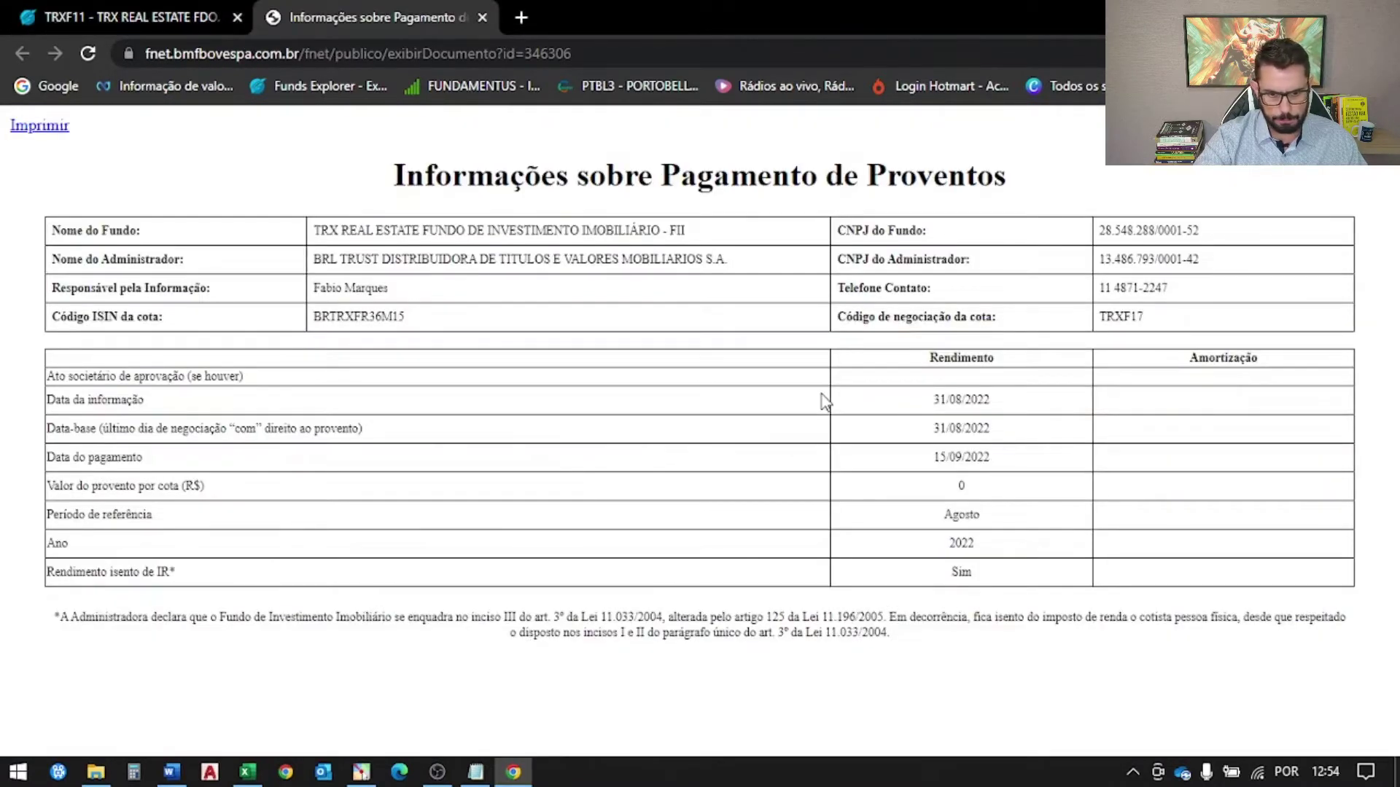
{"action": "left_click", "coordinate": [482, 17]}
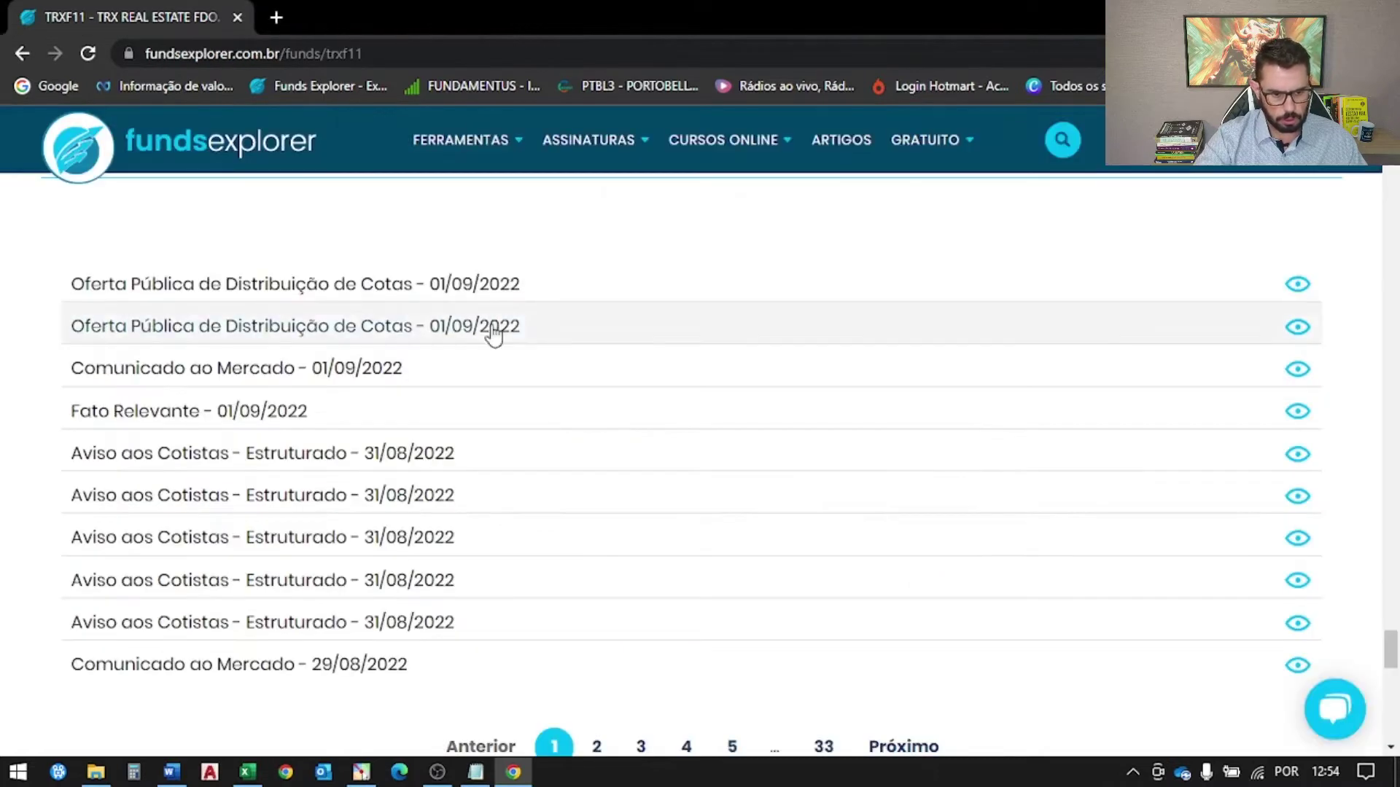
{"action": "scroll", "coordinate": [59, 478], "scroll_direction": "down", "scroll_amount": 1}
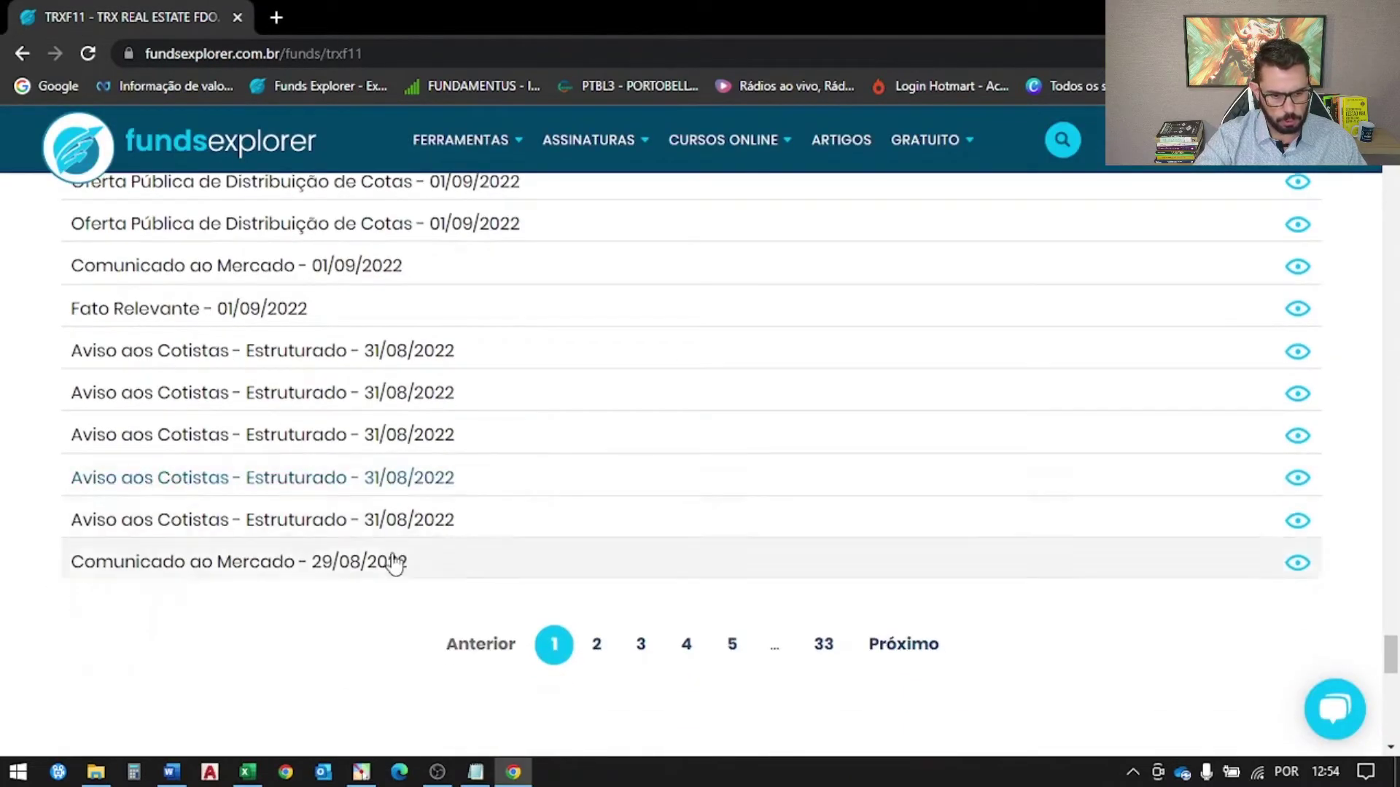
{"action": "left_click", "coordinate": [598, 644]}
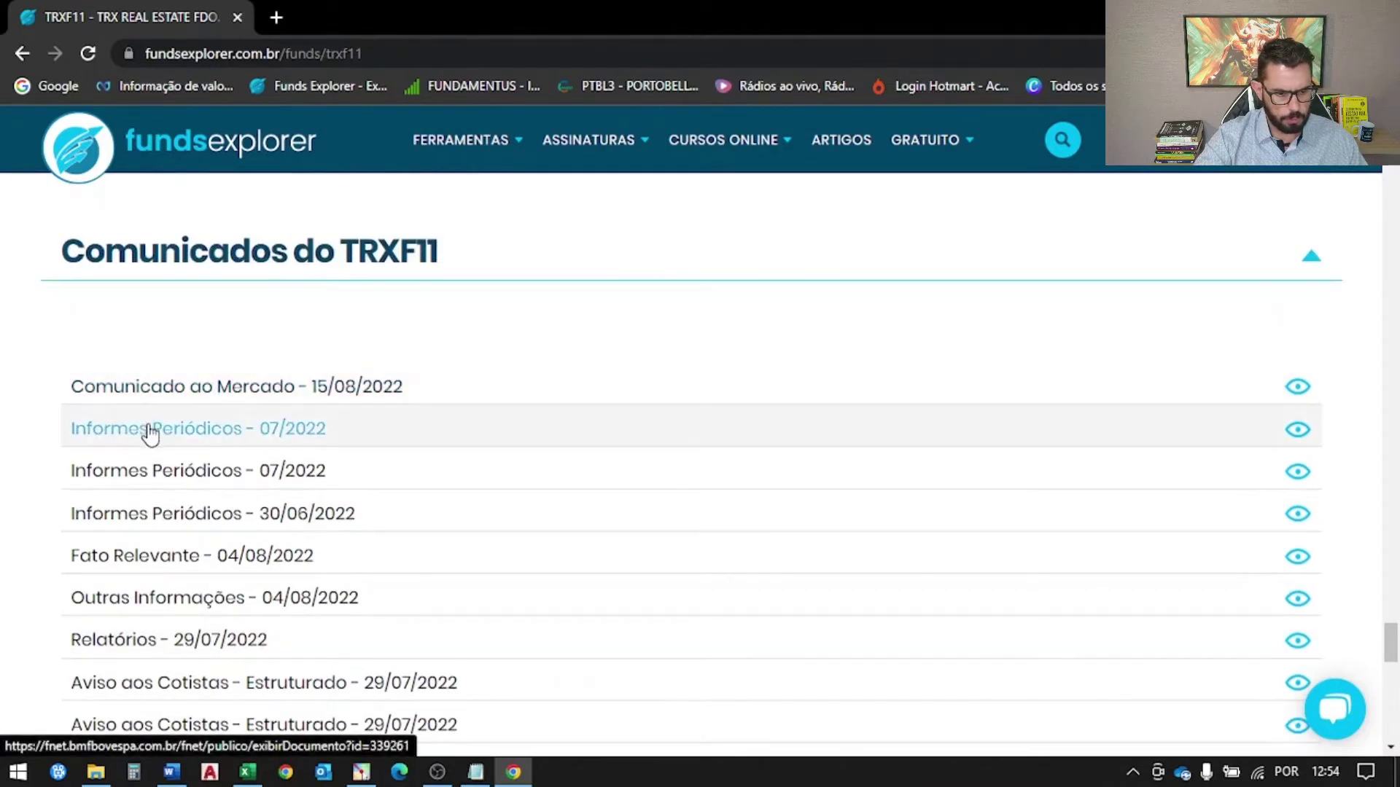
{"action": "left_click", "coordinate": [146, 432]}
{"action": "scroll", "coordinate": [452, 532], "scroll_direction": "down", "scroll_amount": 1}
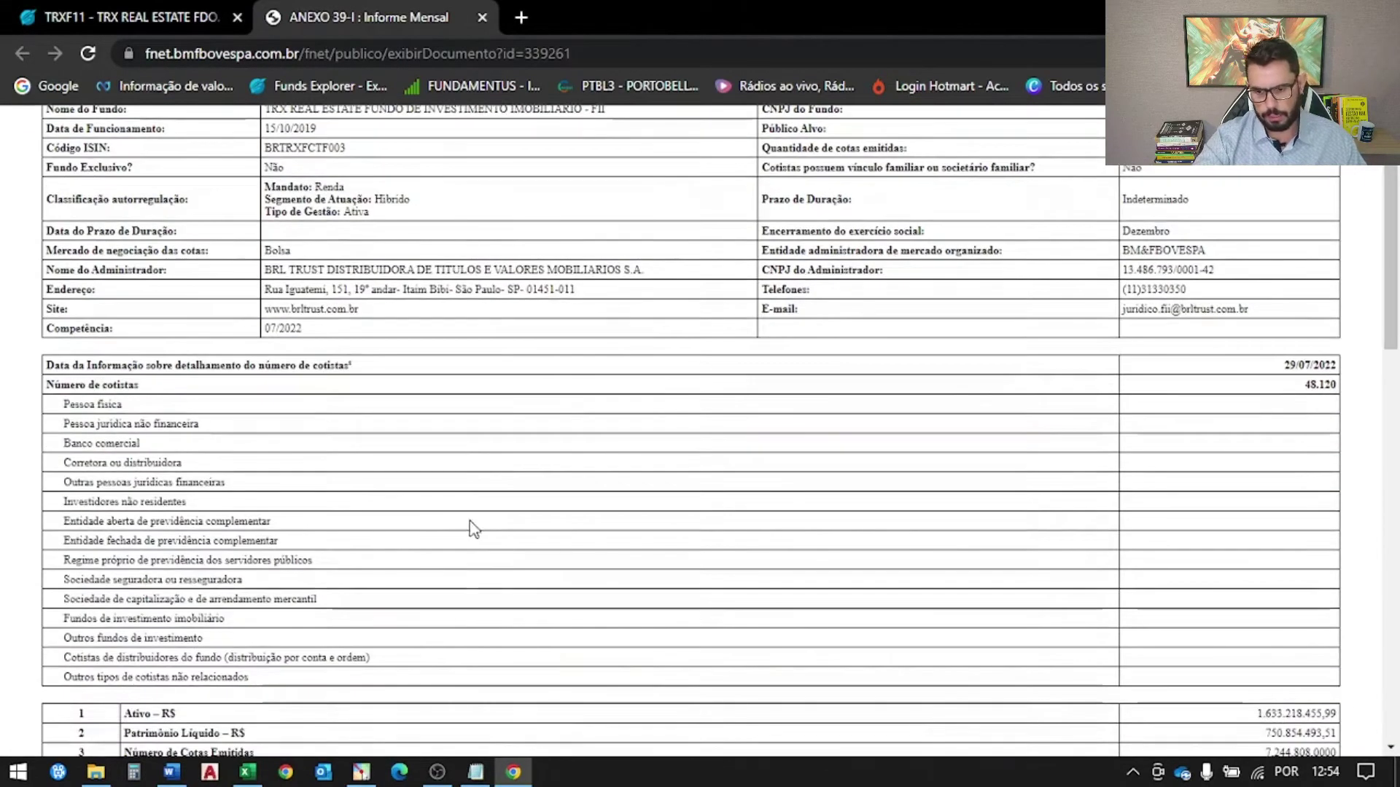
{"action": "scroll", "coordinate": [453, 514], "scroll_direction": "down", "scroll_amount": 1}
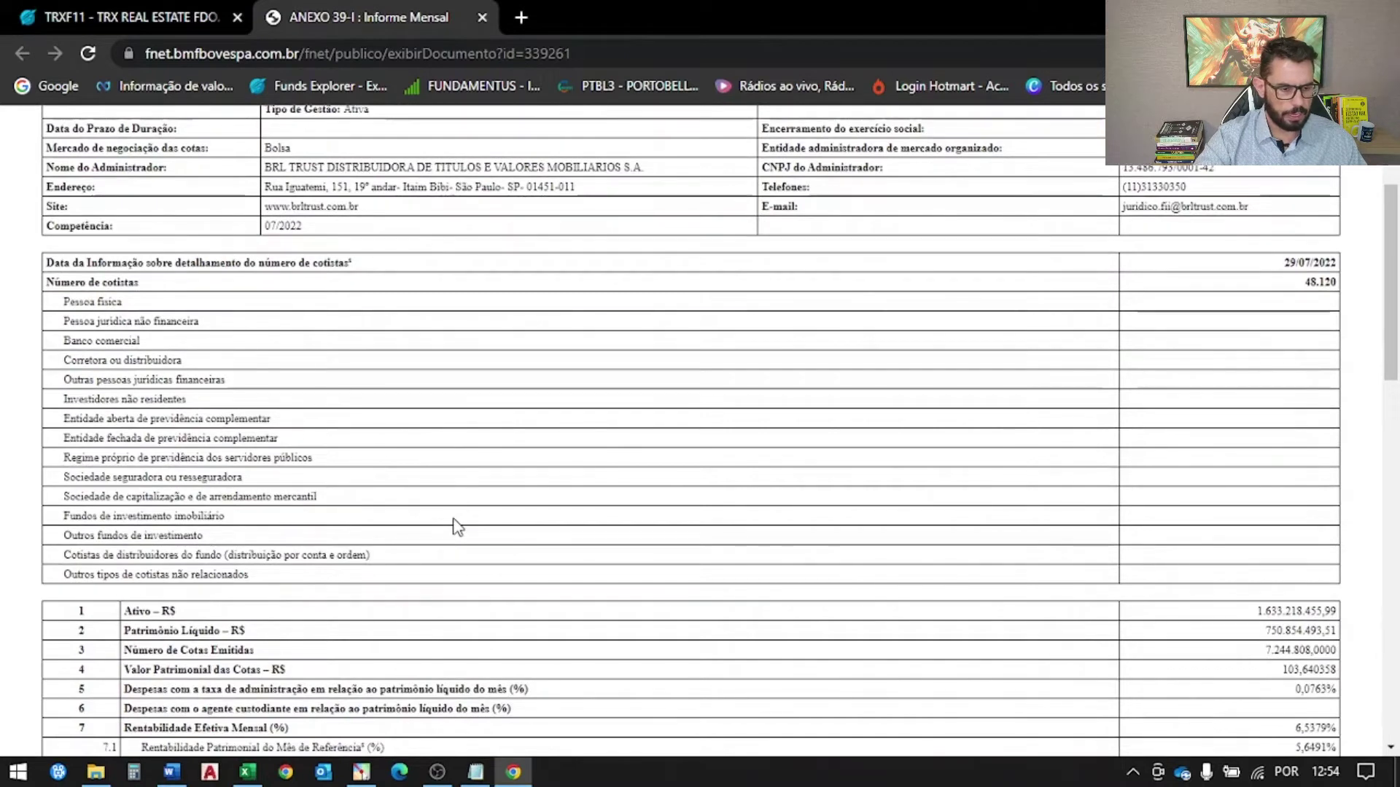
{"action": "key", "text": "alt+Tab"}
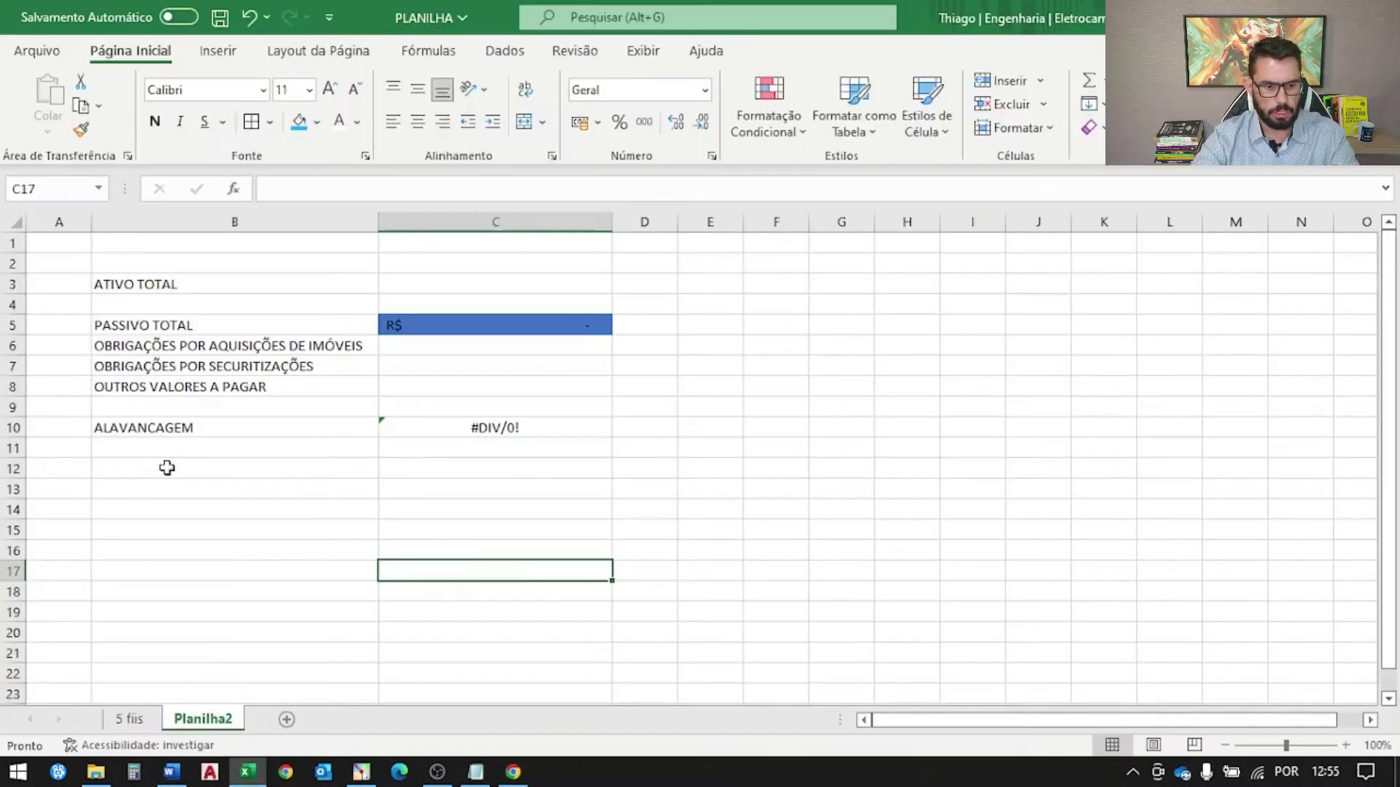
{"action": "left_click", "coordinate": [172, 286]}
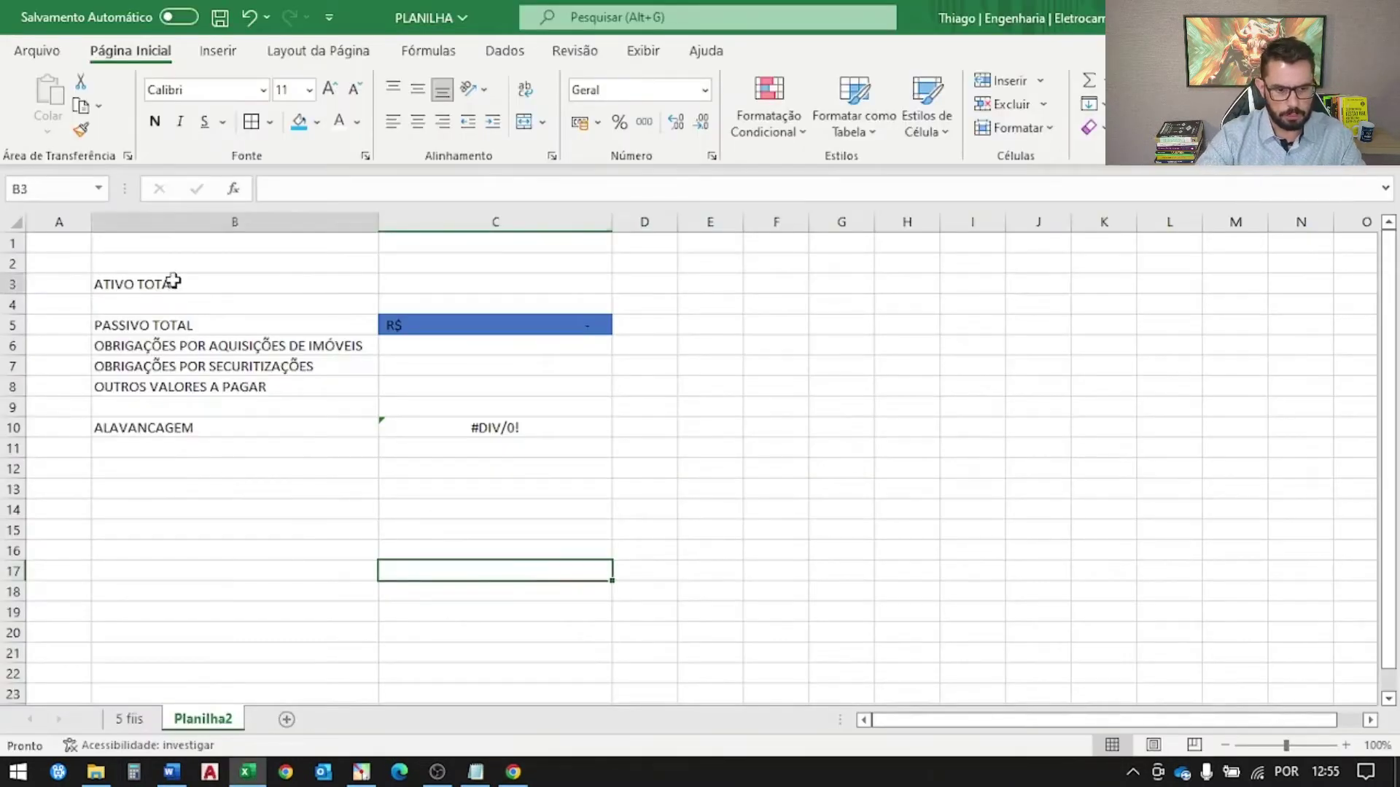
{"action": "left_click", "coordinate": [473, 285]}
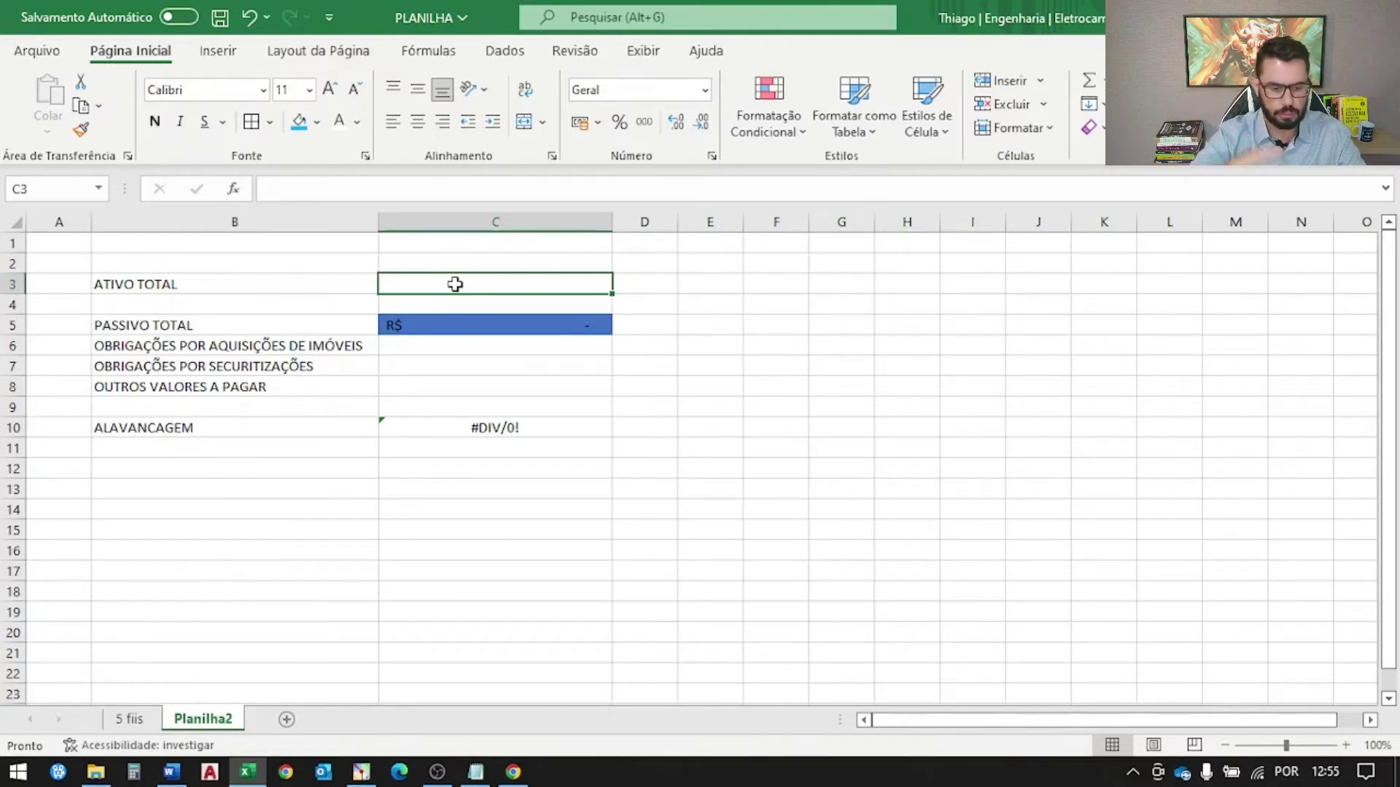
{"action": "key", "text": "alt+Tab"}
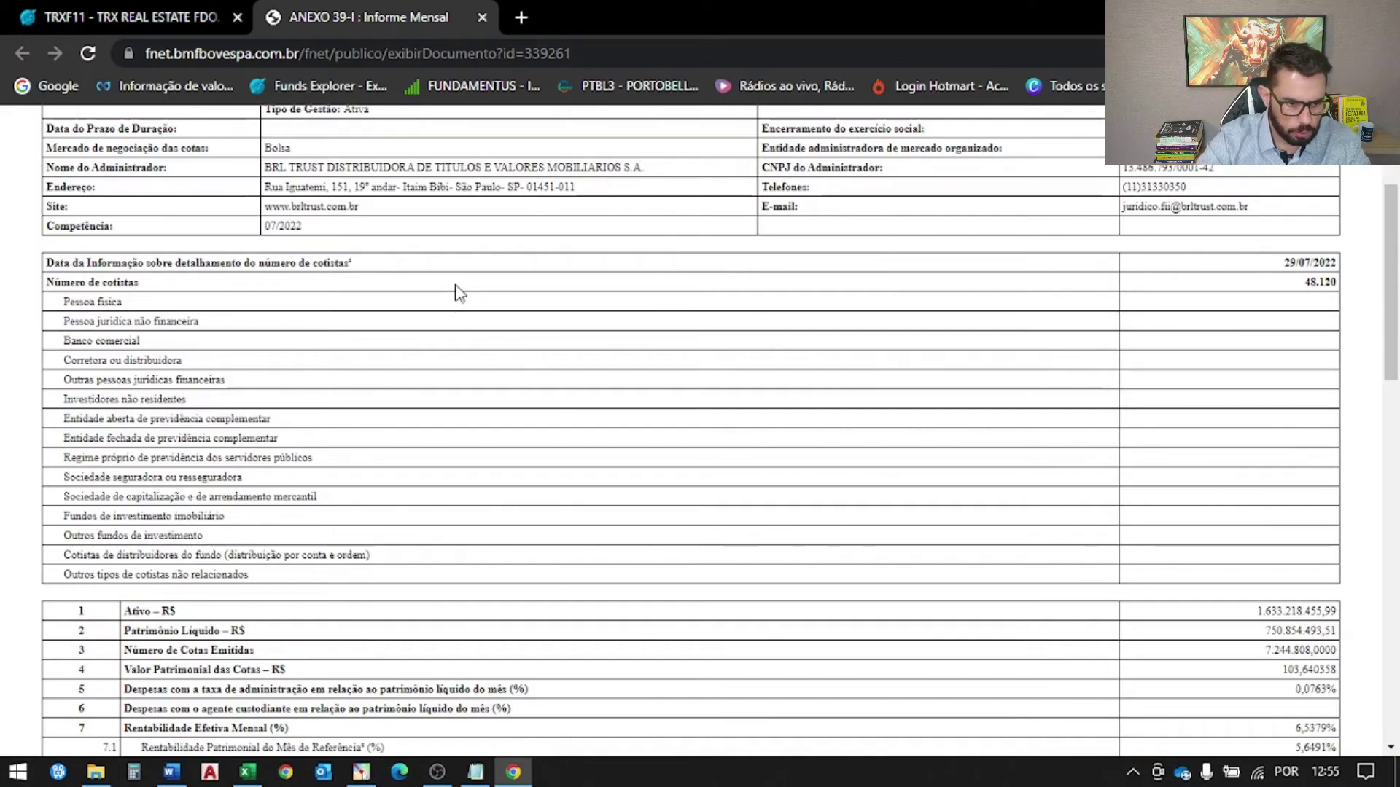
{"action": "scroll", "coordinate": [379, 407], "scroll_direction": "down", "scroll_amount": 3}
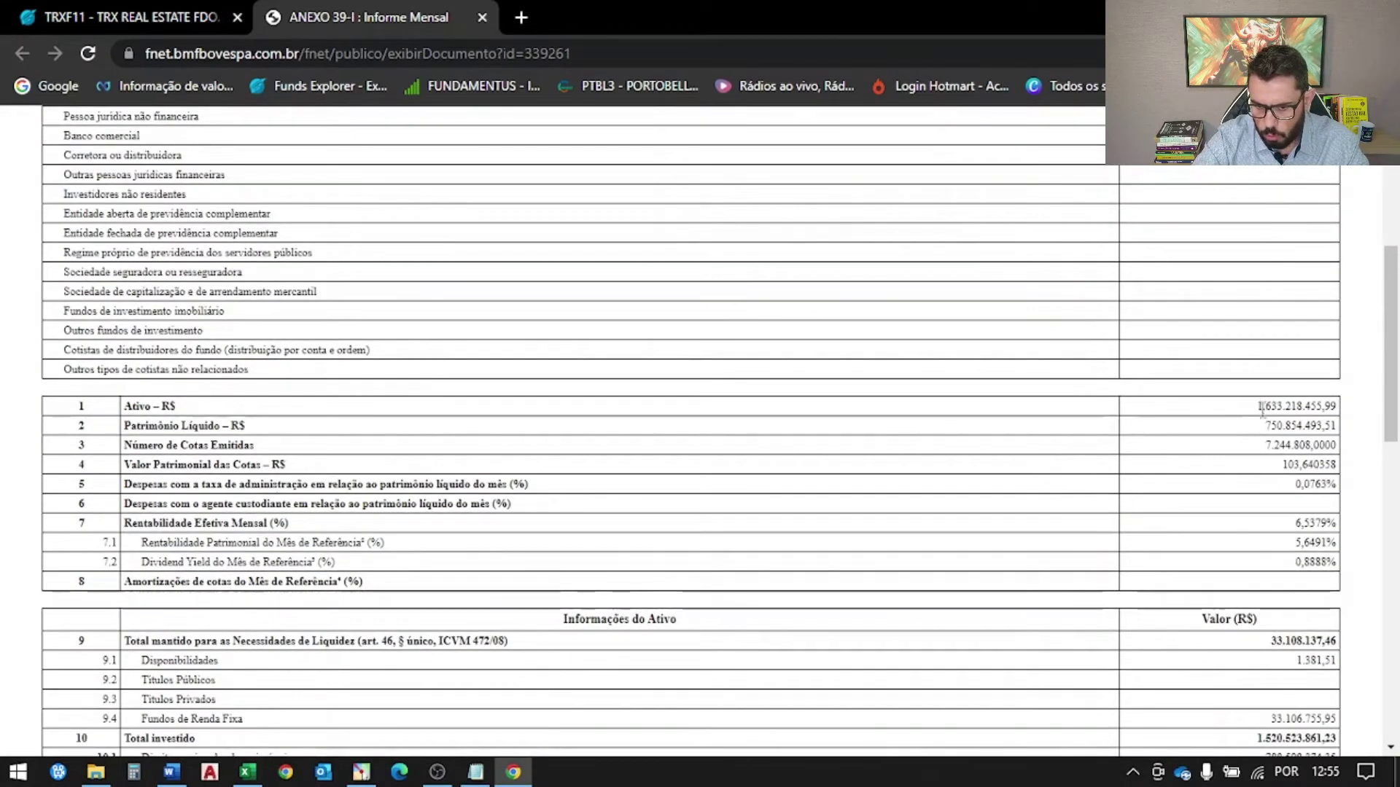
{"action": "key", "text": "alt+Tab"}
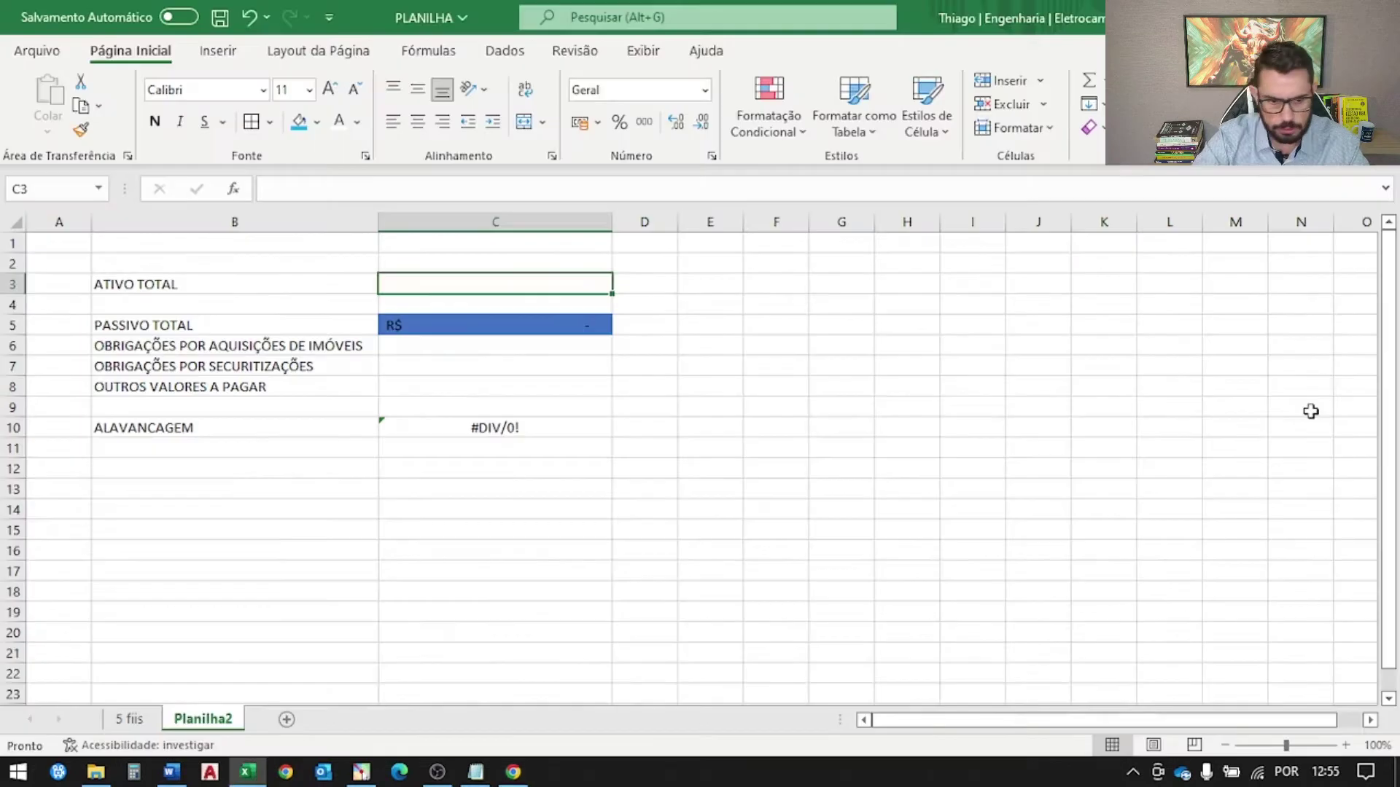
{"action": "type", "text": "1633218"}
{"action": "key", "text": "alt+Tab"}
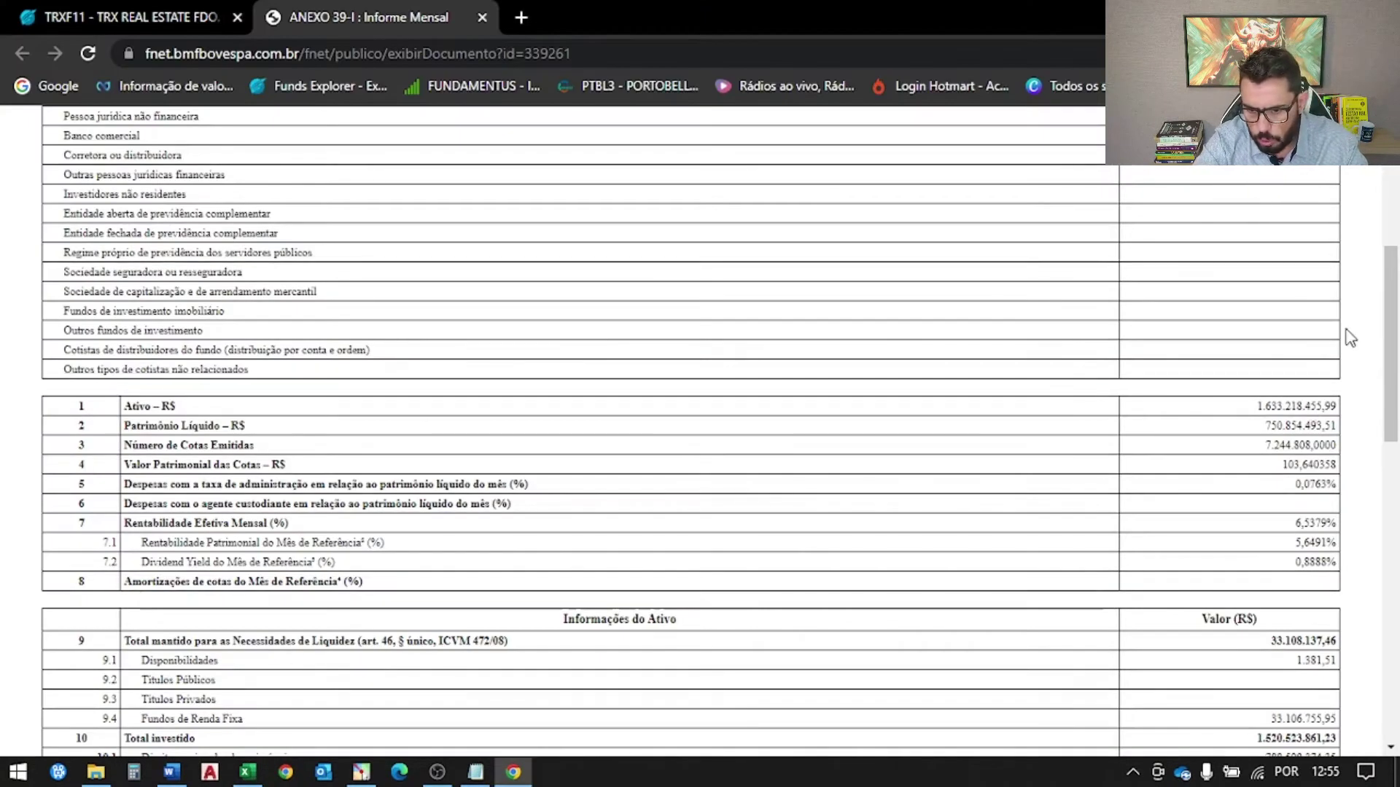
{"action": "key", "text": "alt+Tab"}
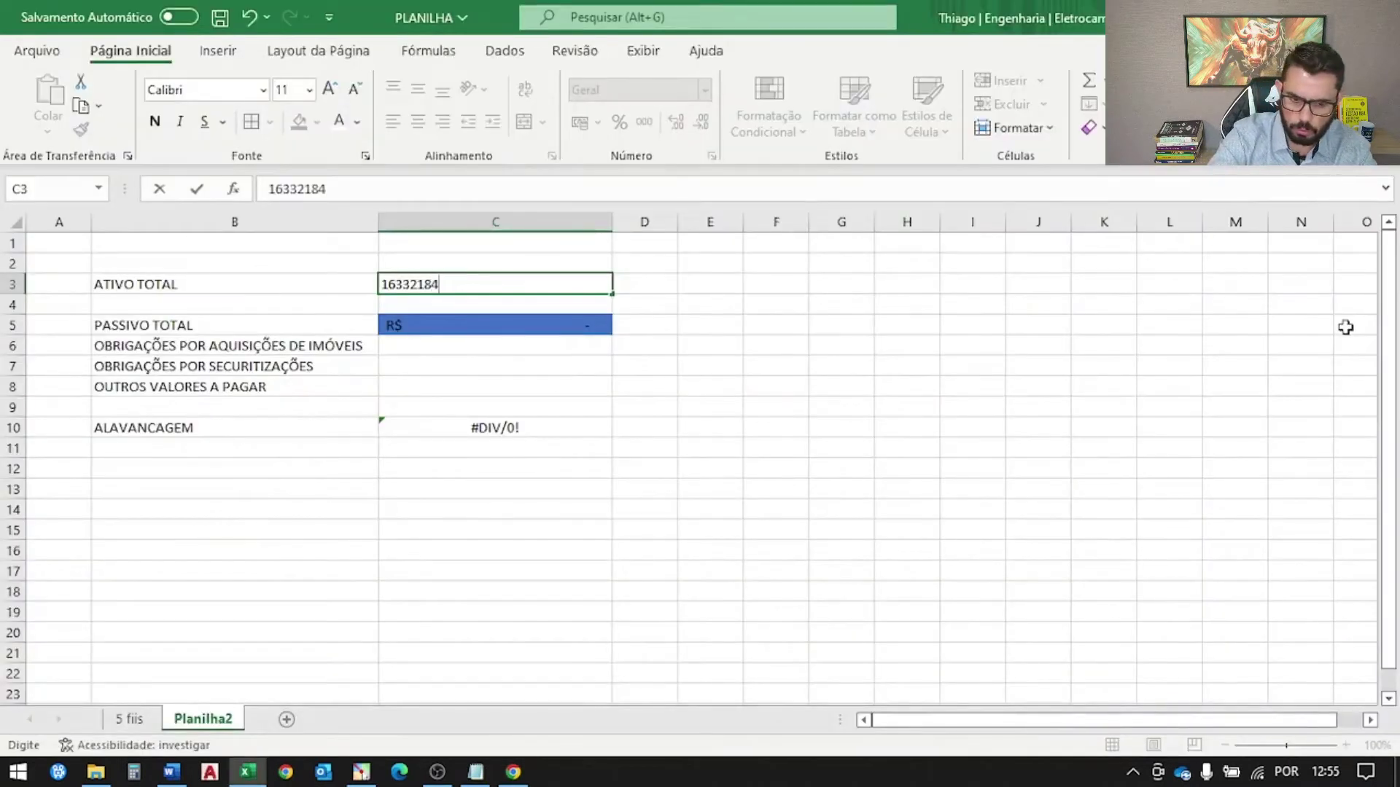
{"action": "type", "text": "455,99"}
{"action": "key", "text": "Return"}
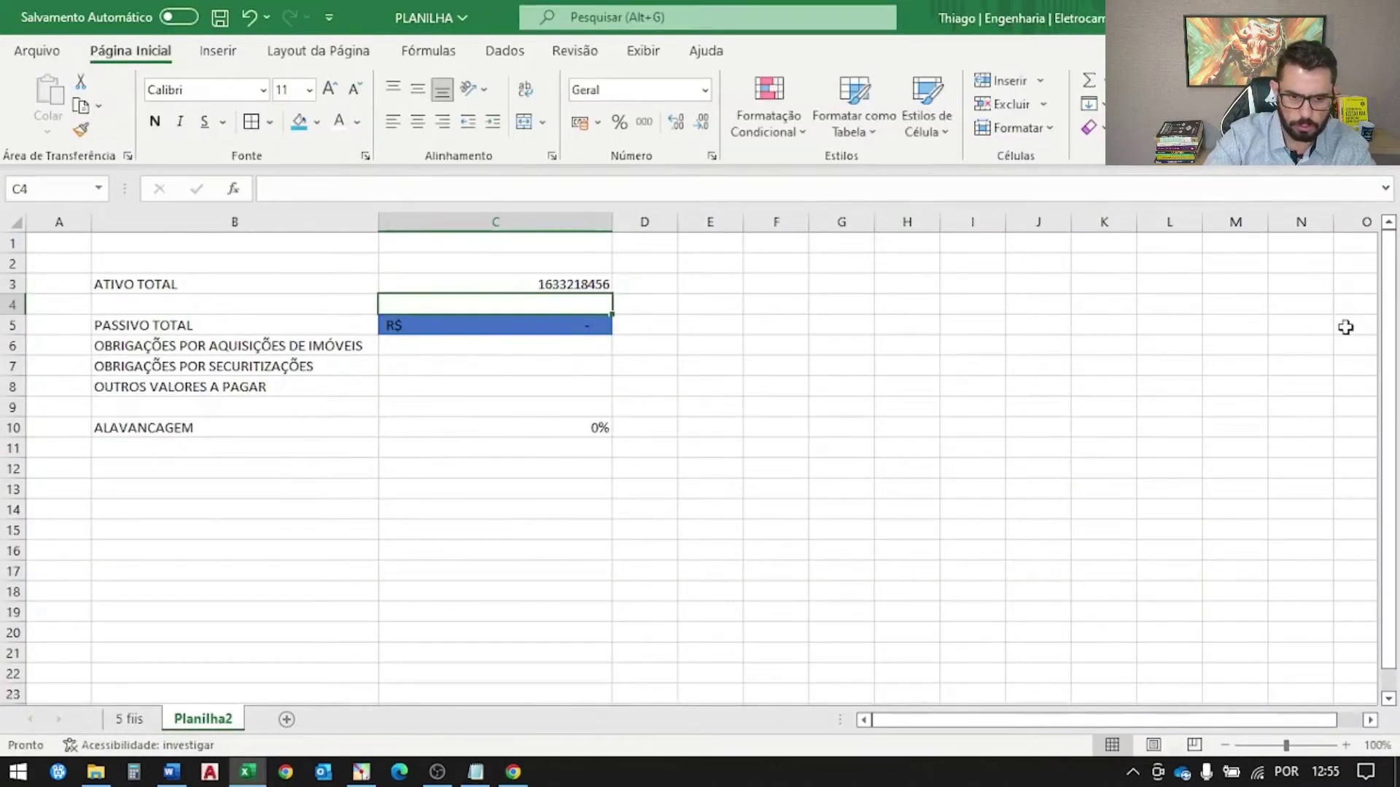
- Format the ATIVO TOTAL value in C3 as R$ accounting currency
{"action": "left_click", "coordinate": [519, 285]}
{"action": "left_click", "coordinate": [579, 122]}
{"action": "left_click", "coordinate": [748, 425]}
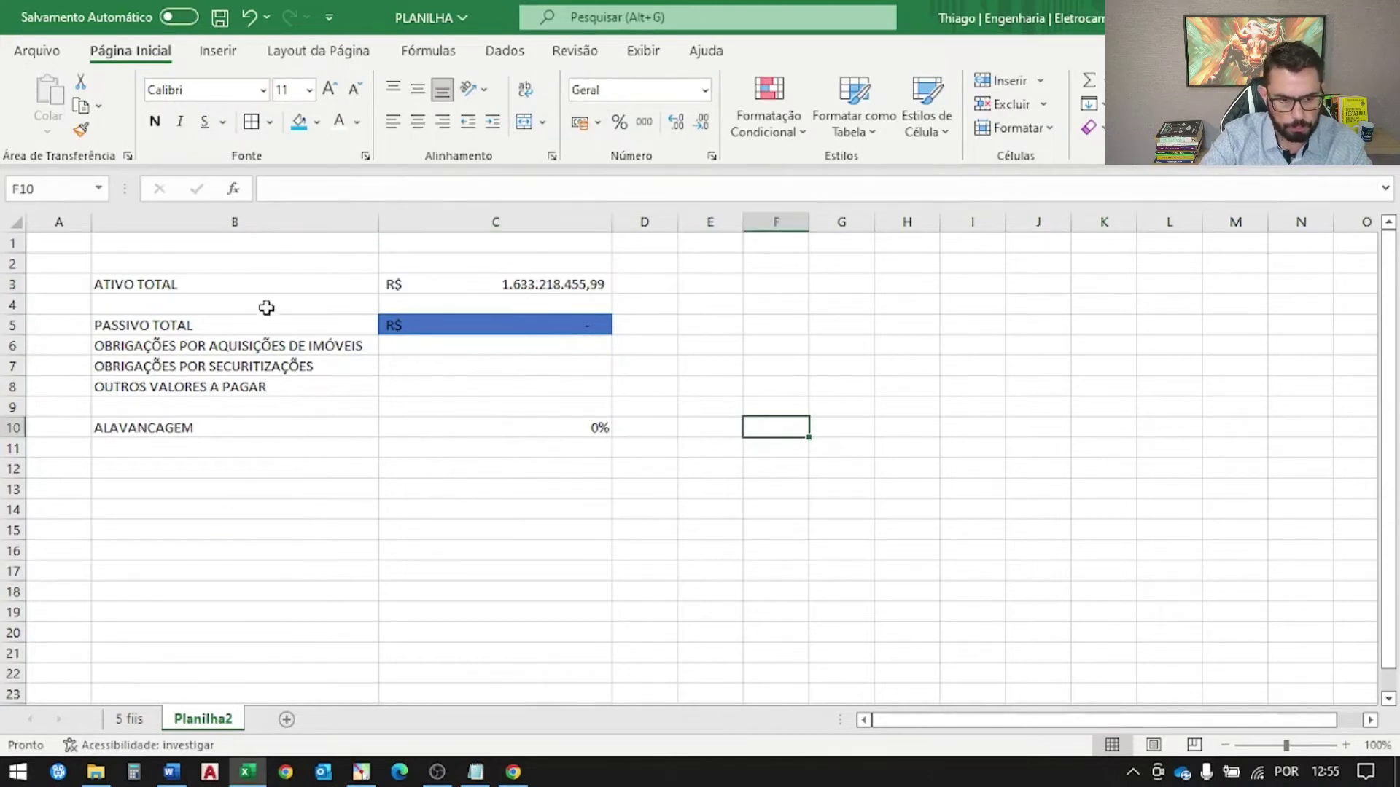
{"action": "left_click", "coordinate": [493, 365]}
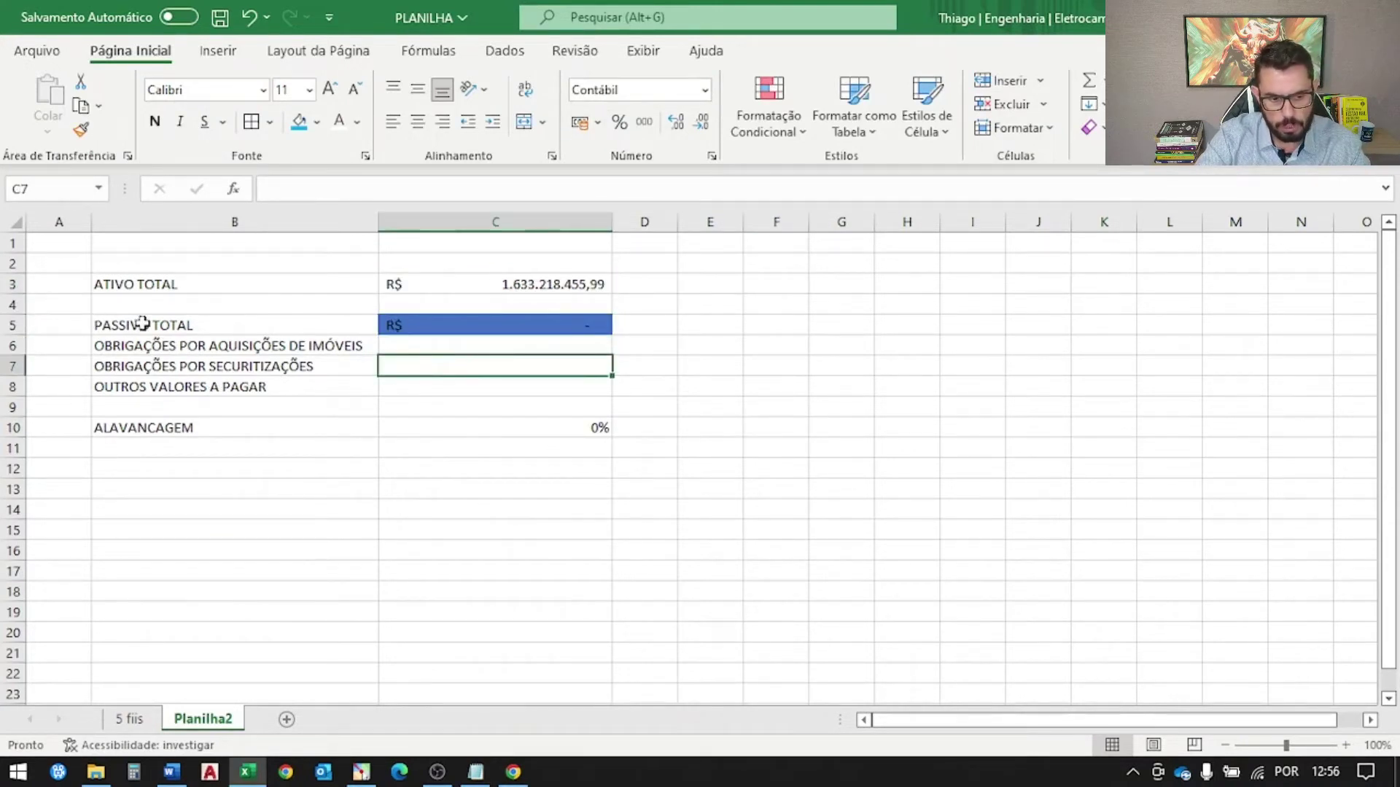
{"action": "left_click", "coordinate": [489, 327]}
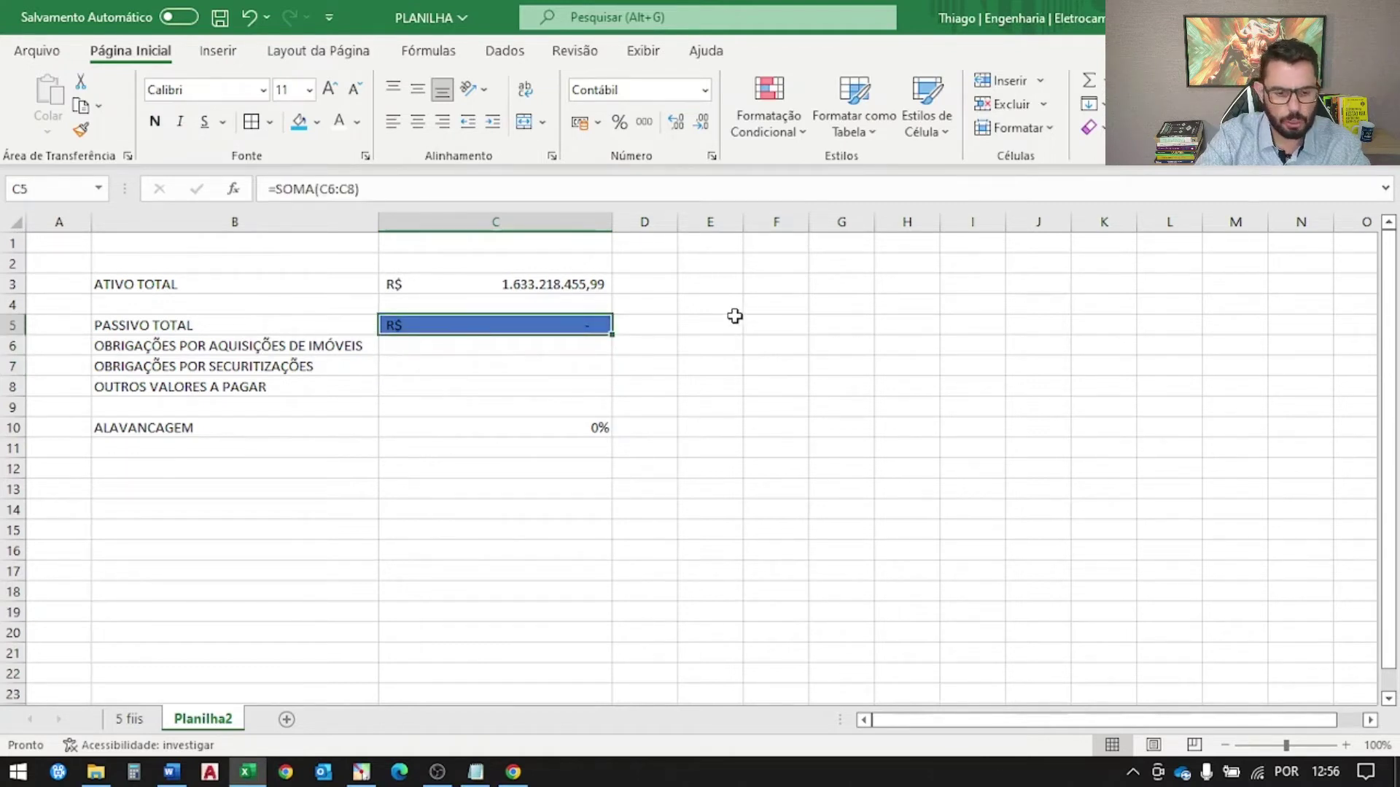
{"action": "left_click", "coordinate": [527, 223]}
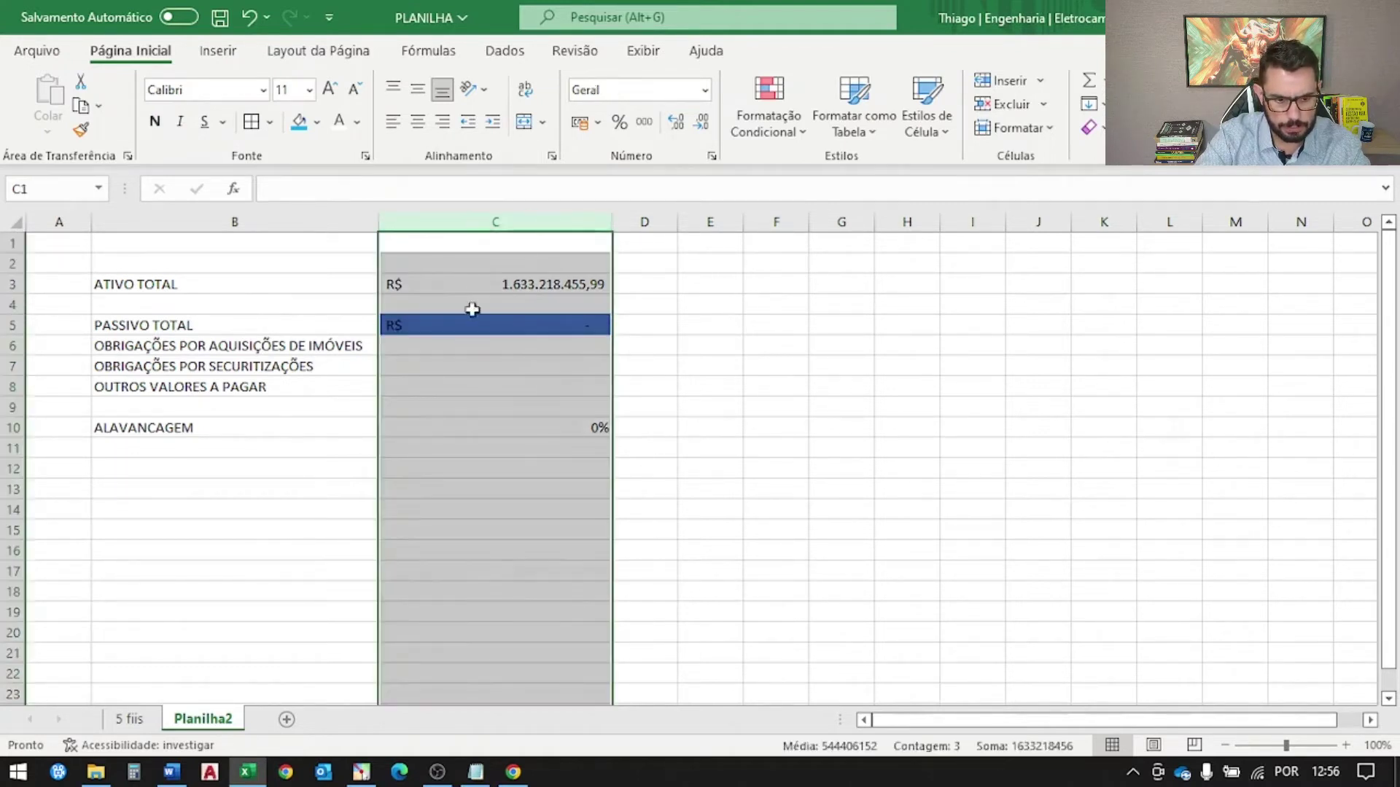
- Copy the Total do passivo from the monthly report into cell D5 beside PASSIVO TOTAL as 882363962,48
{"action": "key", "text": "alt+Tab"}
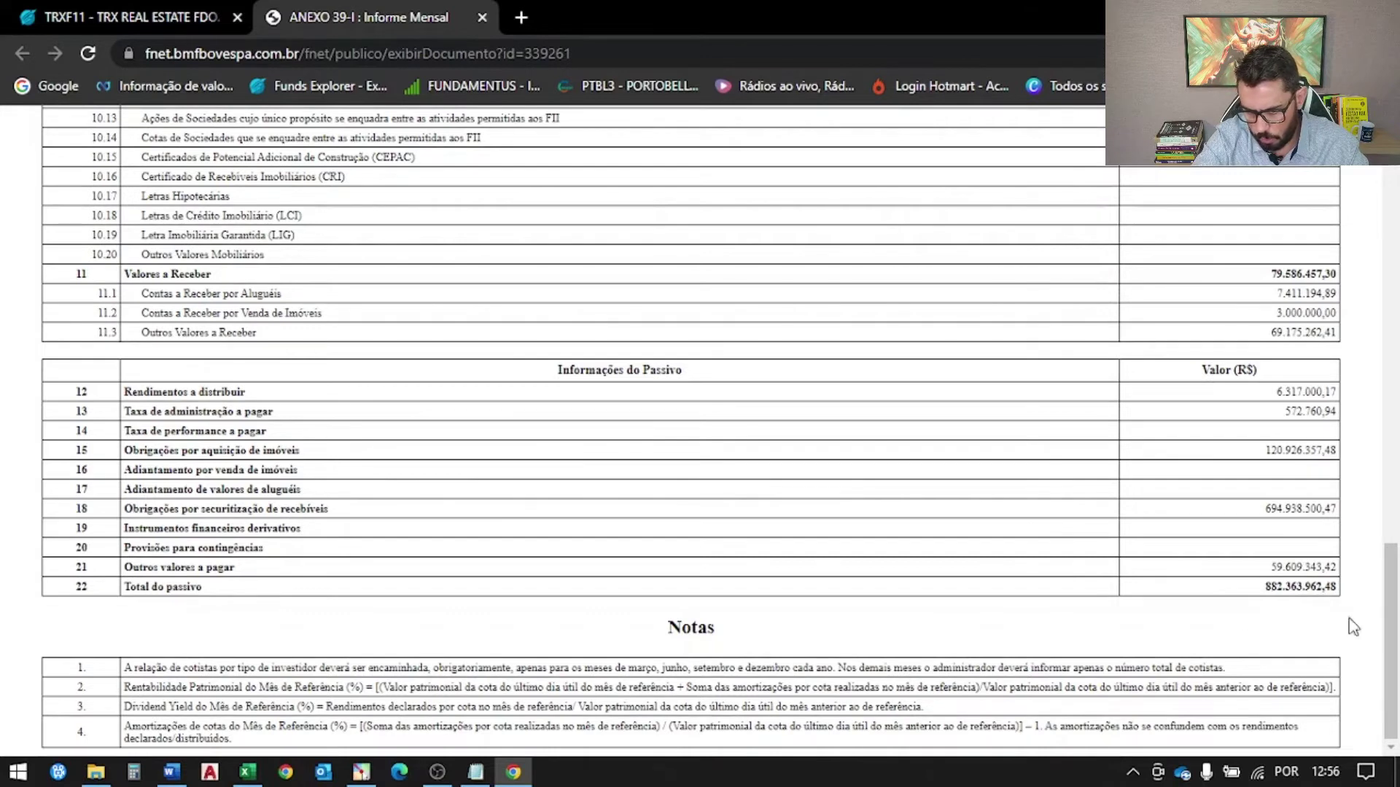
{"action": "key", "text": "alt+Tab"}
{"action": "left_click", "coordinate": [644, 323]}
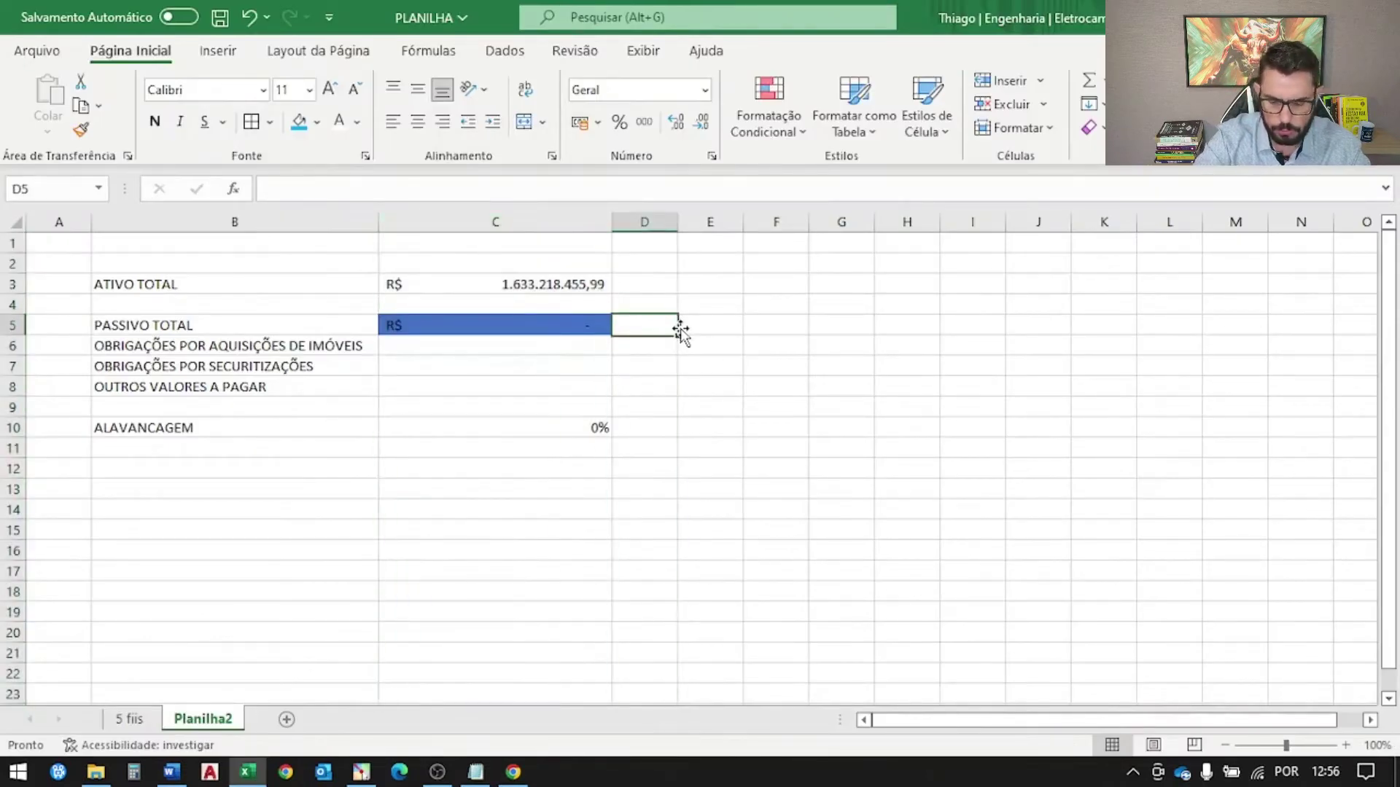
{"action": "type", "text": "882"}
{"action": "key", "text": "alt+Tab"}
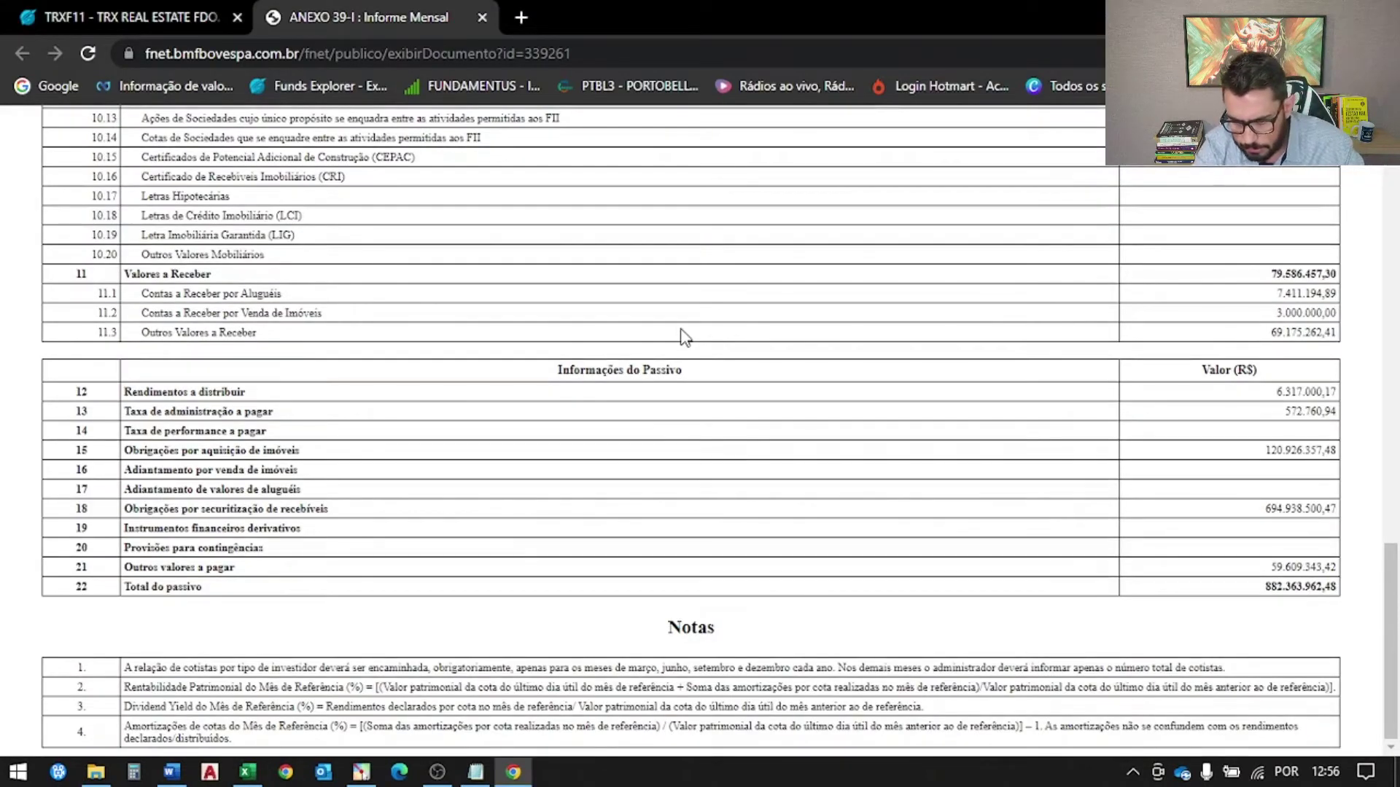
{"action": "key", "text": "alt+Tab"}
{"action": "type", "text": "36"}
{"action": "key", "text": "alt+Tab"}
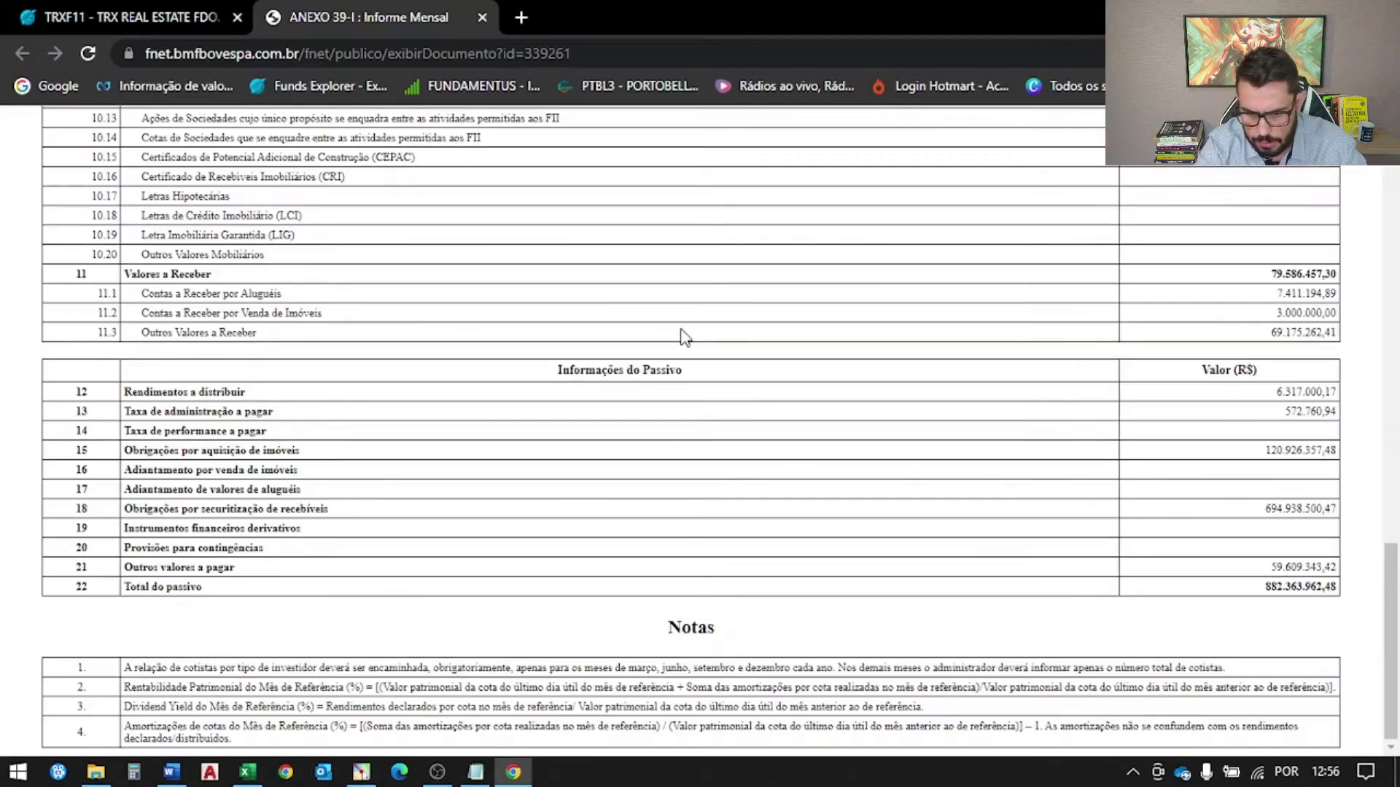
{"action": "key", "text": "alt+Tab"}
{"action": "type", "text": "3962"}
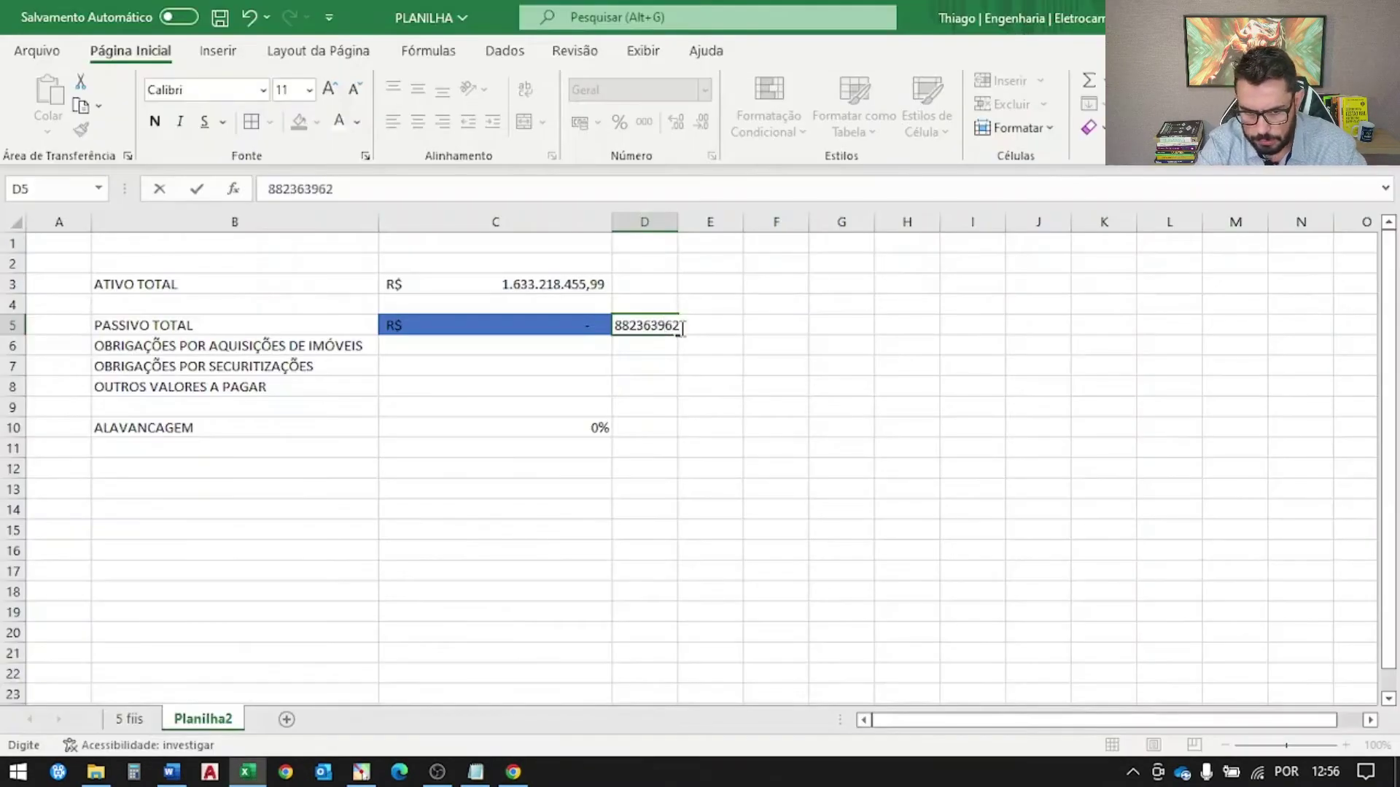
{"action": "key", "text": "alt+Tab"}
{"action": "key", "text": "alt+Tab"}
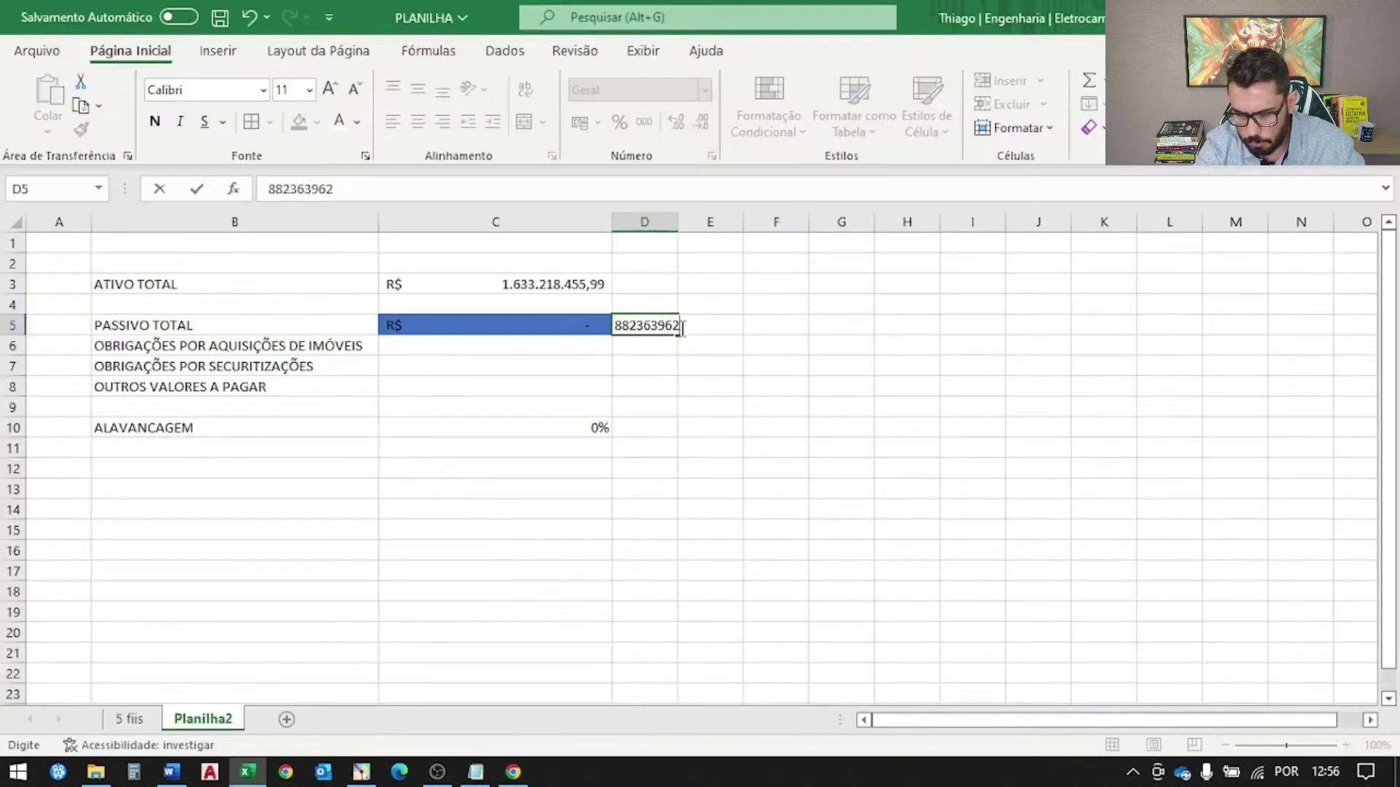
{"action": "key", "text": "Return"}
- Widen column D and format the liabilities total in D5 as R$ accounting currency
{"action": "left_click_drag", "start_coordinate": [698, 222], "coordinate": [767, 223]}
{"action": "left_click", "coordinate": [754, 326]}
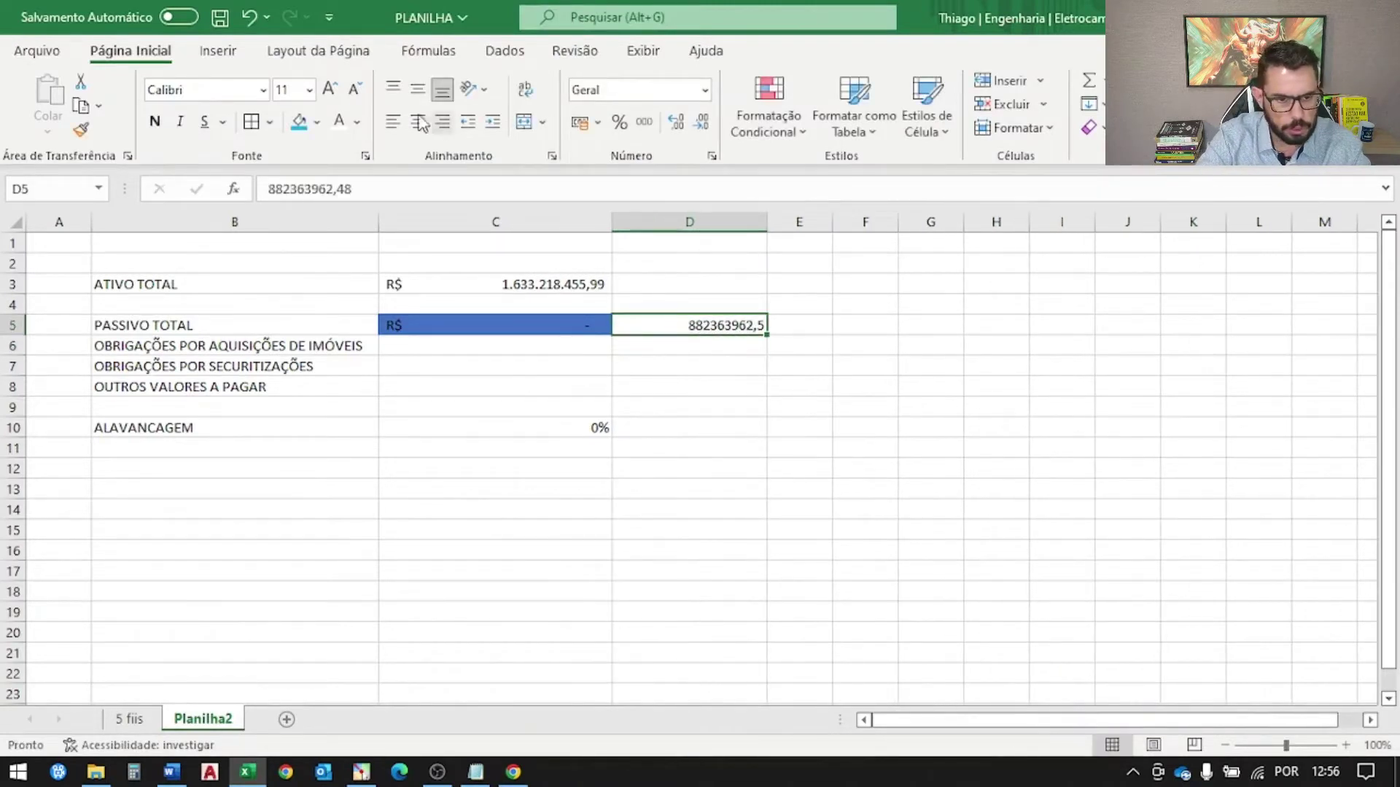
{"action": "left_click", "coordinate": [580, 123]}
{"action": "left_click", "coordinate": [775, 447]}
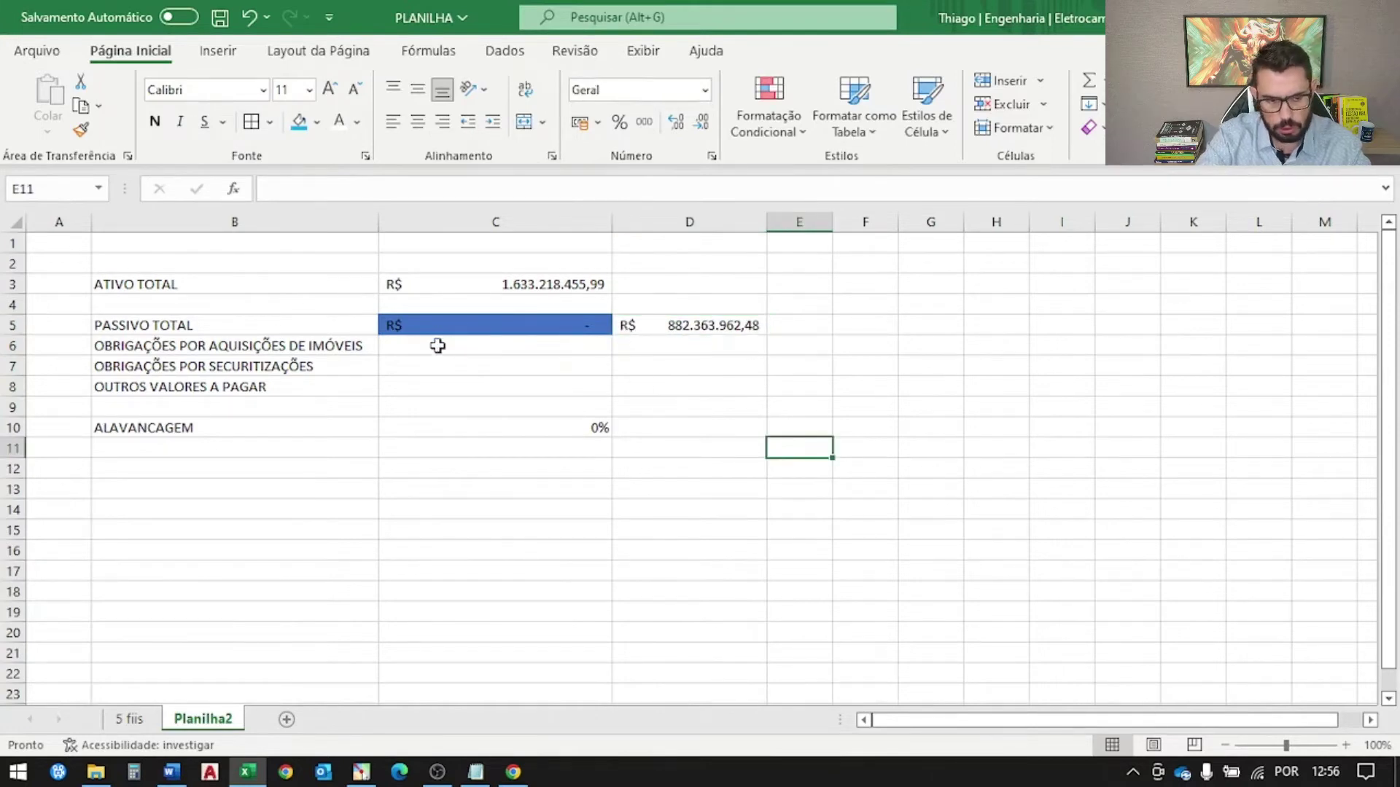
- Enter the report's property acquisition obligations, 120.926.357,48, in C6 beside OBRIGAÇÕES POR AQUISIÇÕES DE IMÓVEIS
{"action": "key", "text": "alt+Tab"}
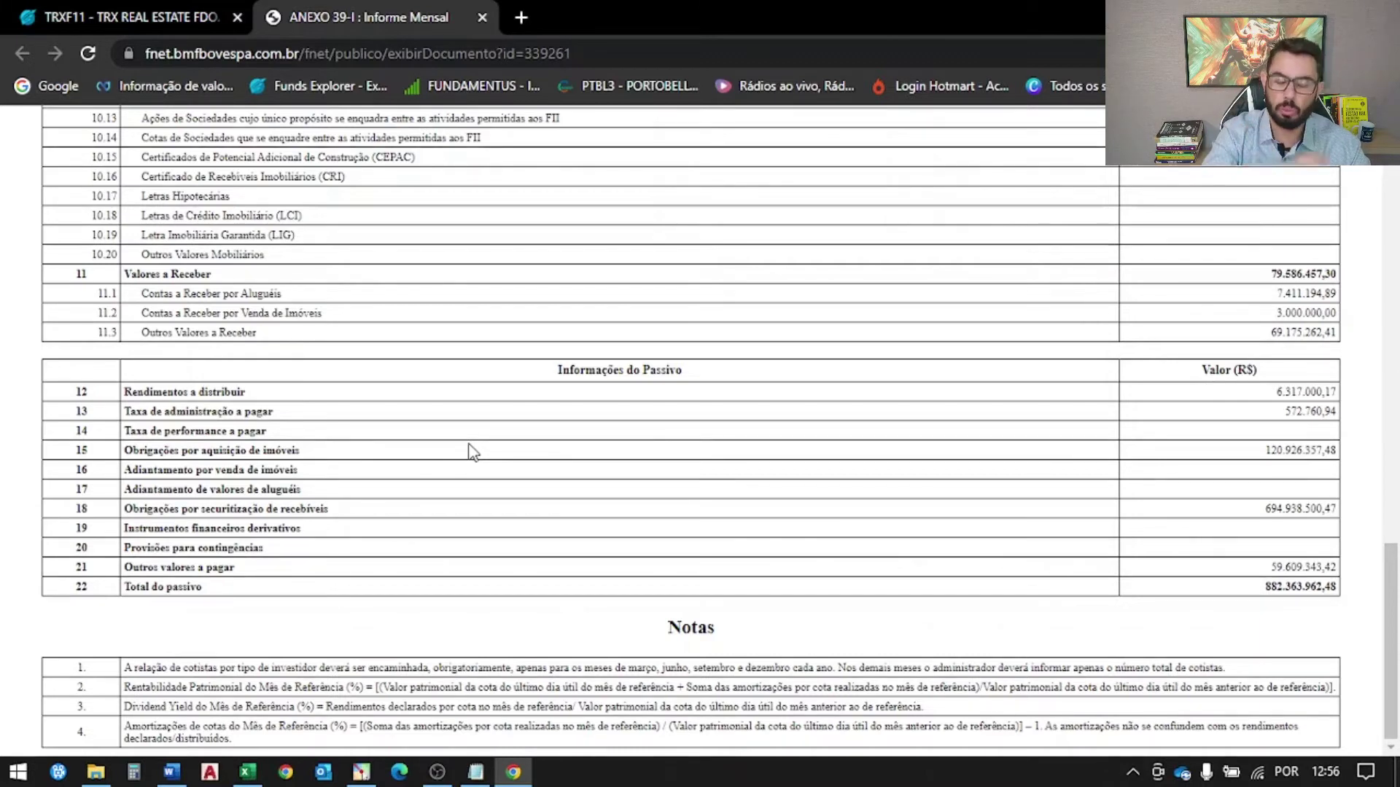
{"action": "key", "text": "alt+Tab"}
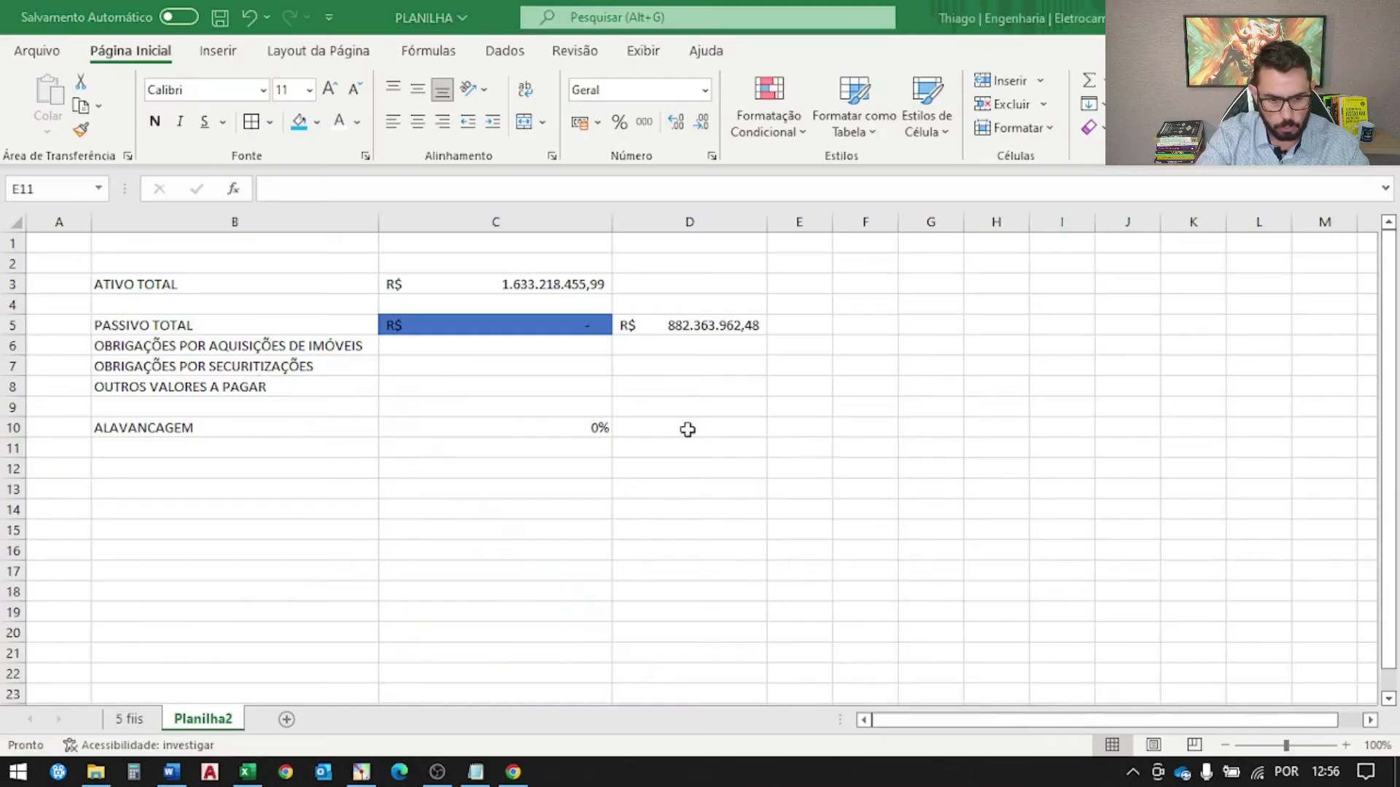
{"action": "left_click", "coordinate": [229, 347]}
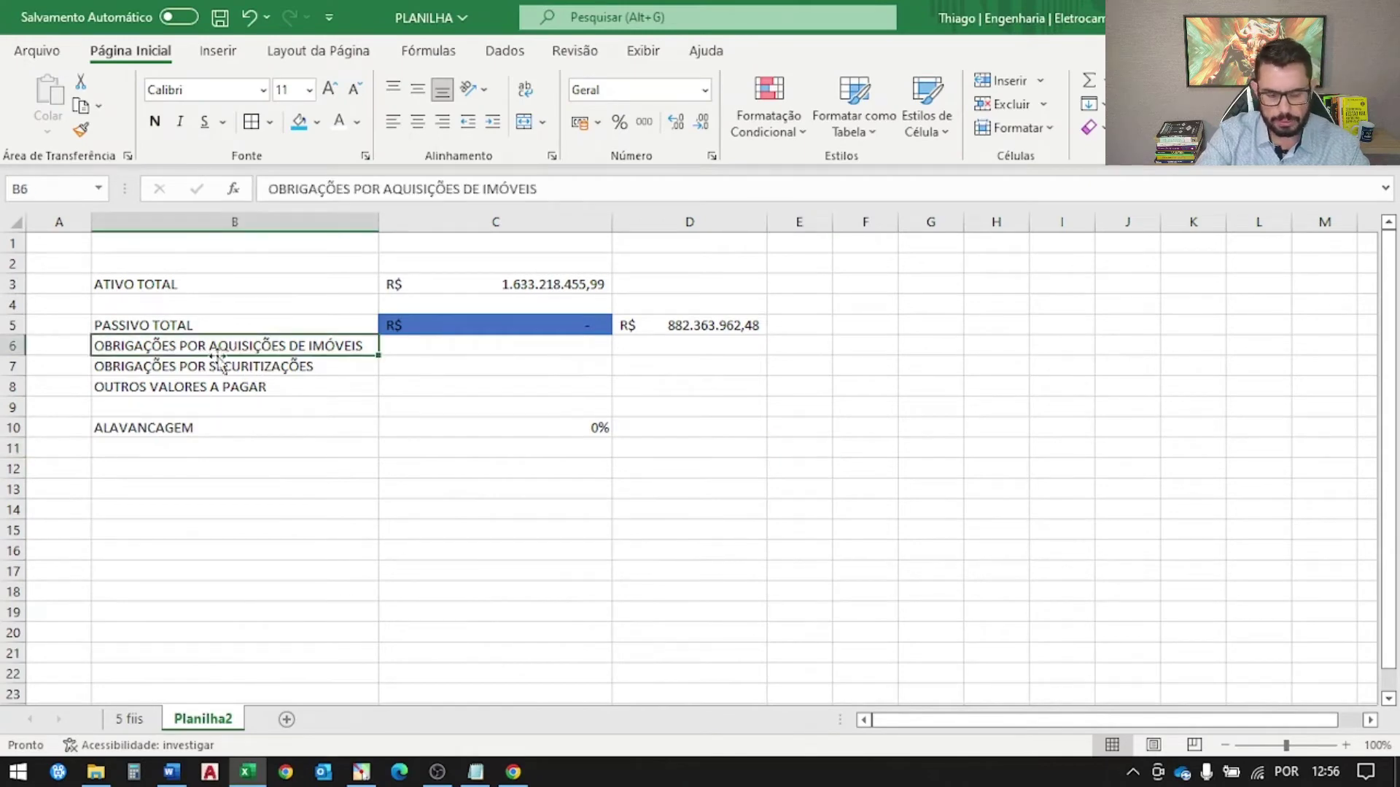
{"action": "left_click", "coordinate": [452, 350]}
{"action": "key", "text": "alt+Tab"}
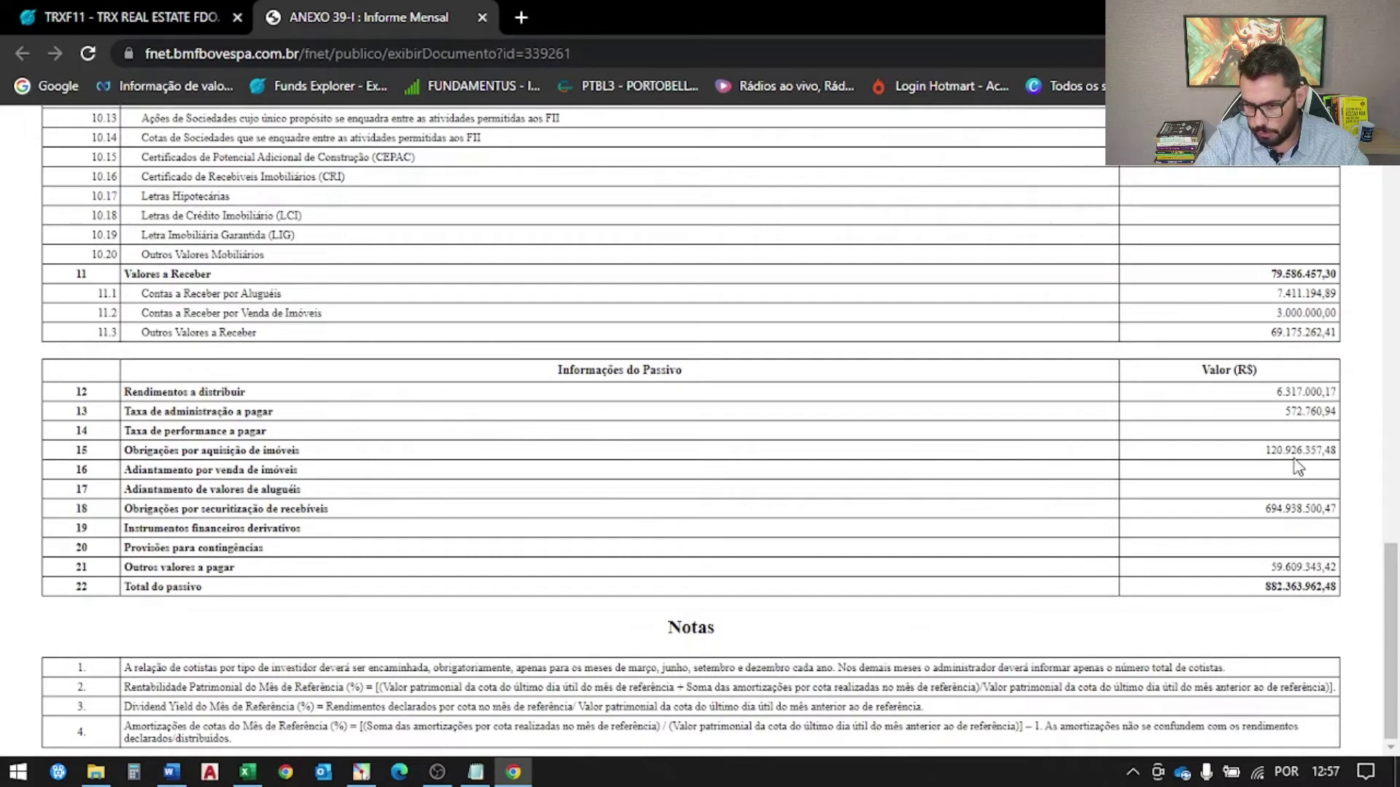
{"action": "key", "text": "alt+Tab"}
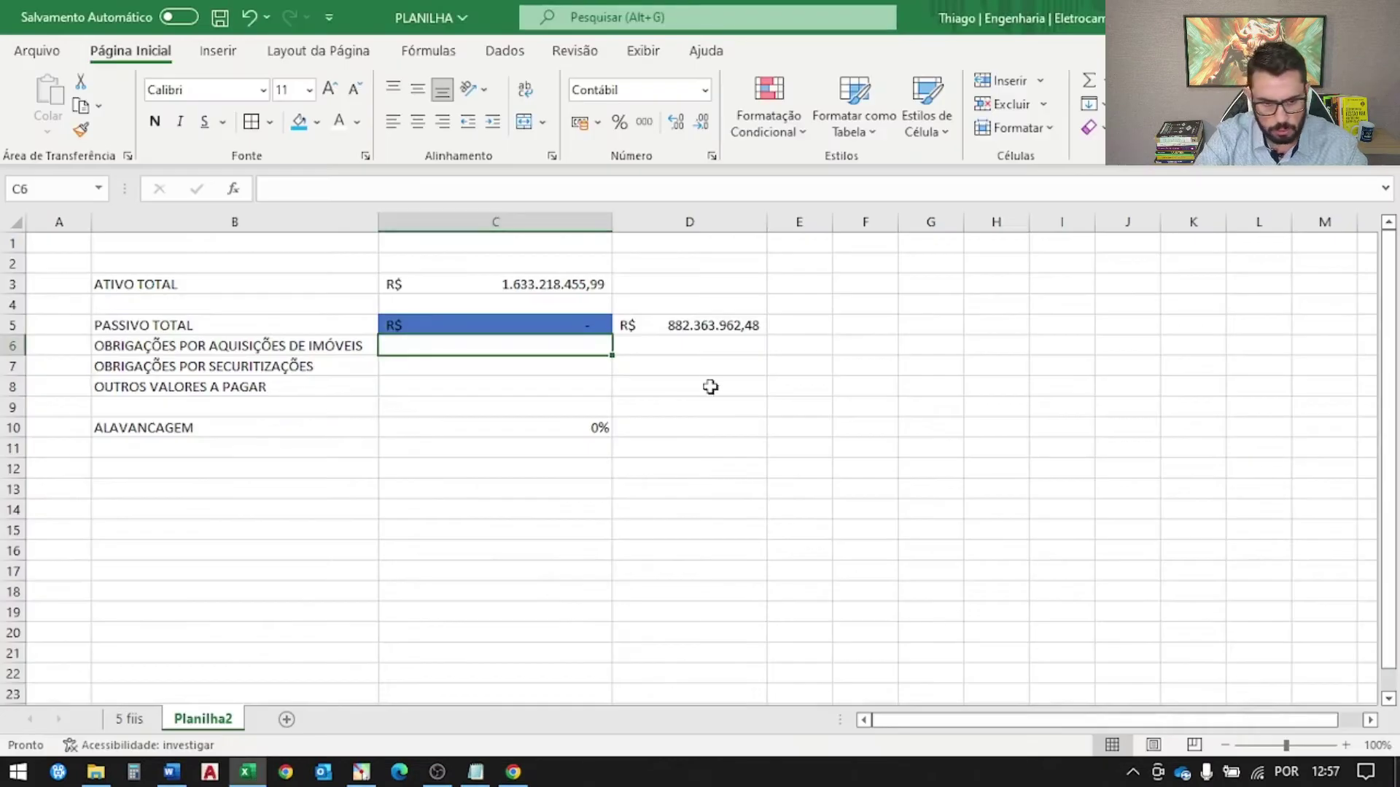
{"action": "type", "text": "120.926.357,48"}
{"action": "key", "text": "Return"}
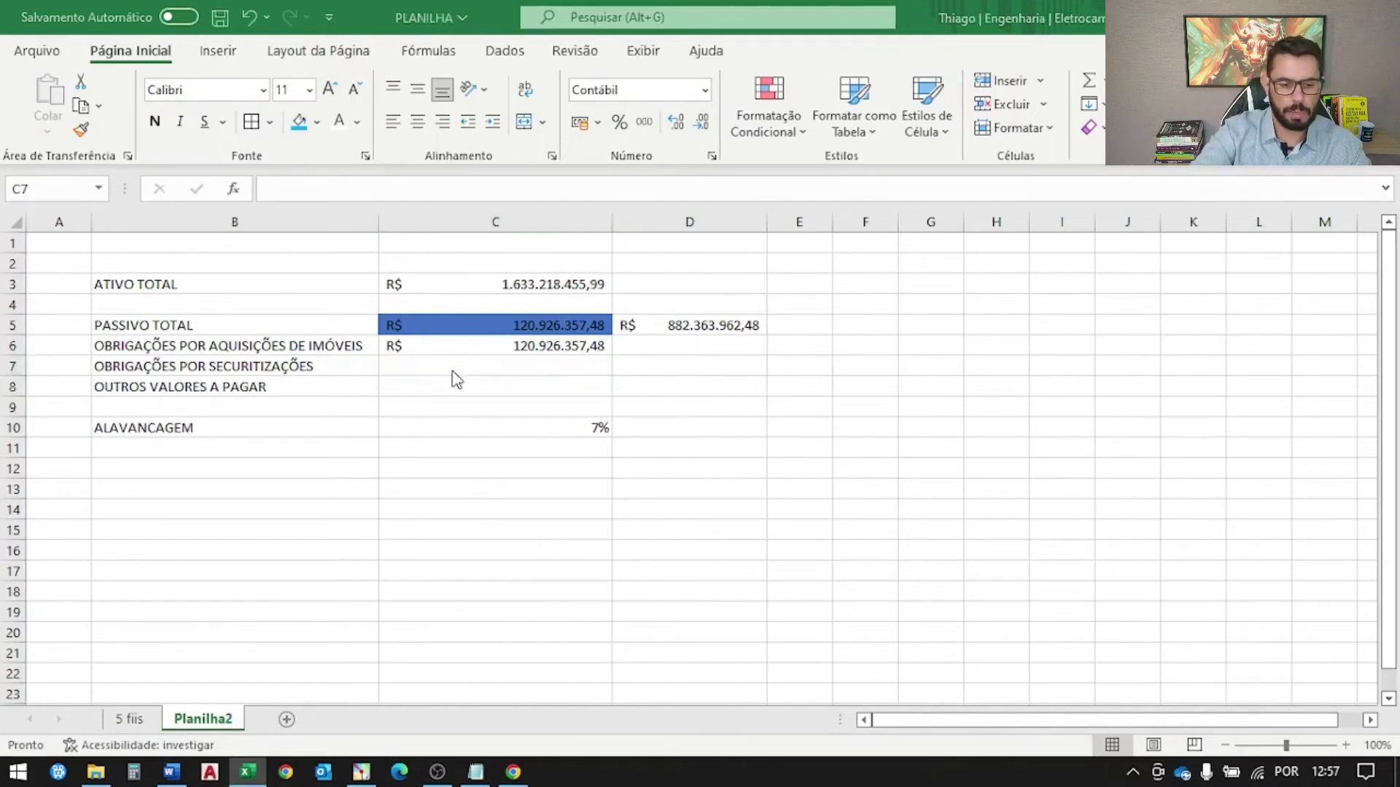
- Enter the monthly report's receivables securitization obligations, 694.938.500,47, in C7 beside OBRIGAÇÕES POR SECURITIZAÇÕES
{"action": "key", "text": "alt+Tab"}
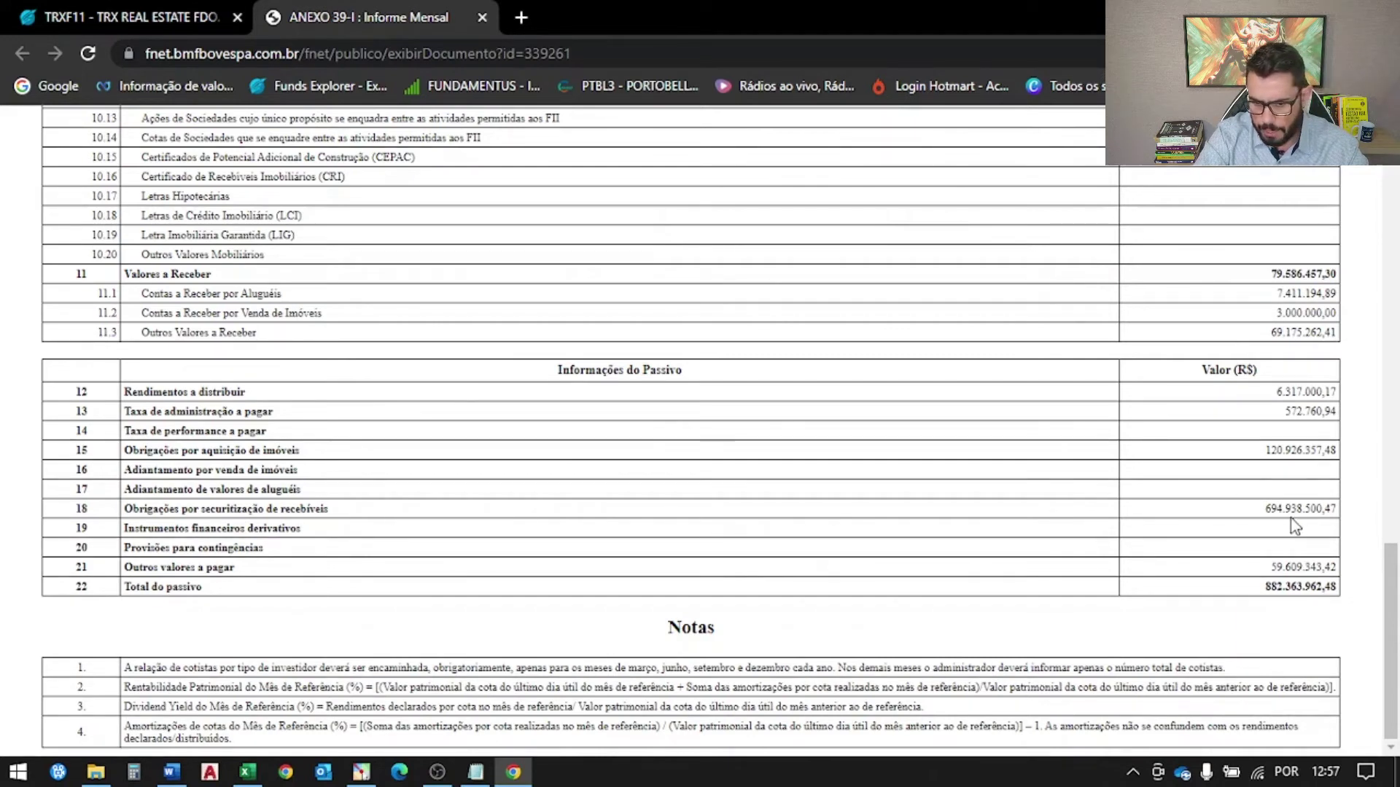
{"action": "key", "text": "alt+Tab"}
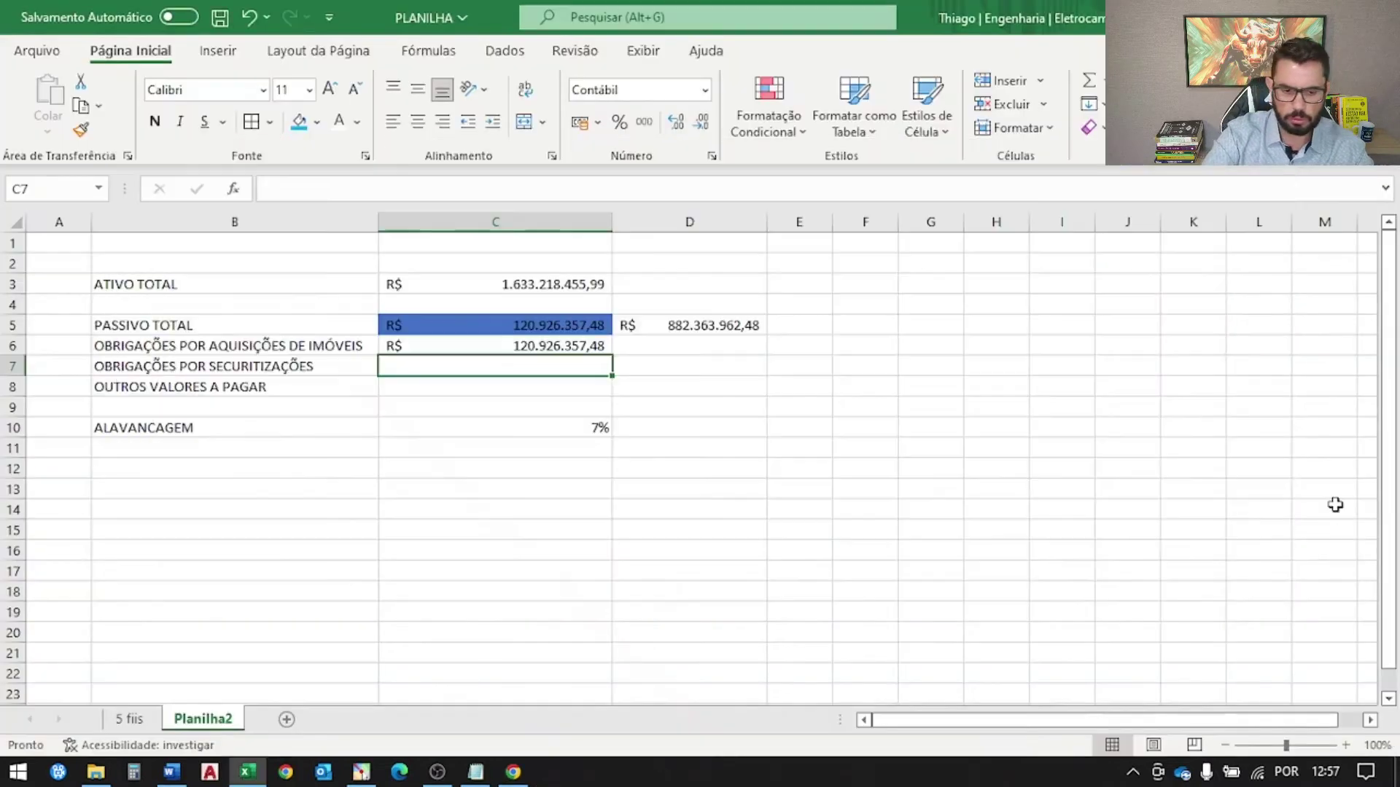
{"action": "type", "text": "69"}
{"action": "type", "text": "4.938.500"}
{"action": "key", "text": "alt+Tab"}
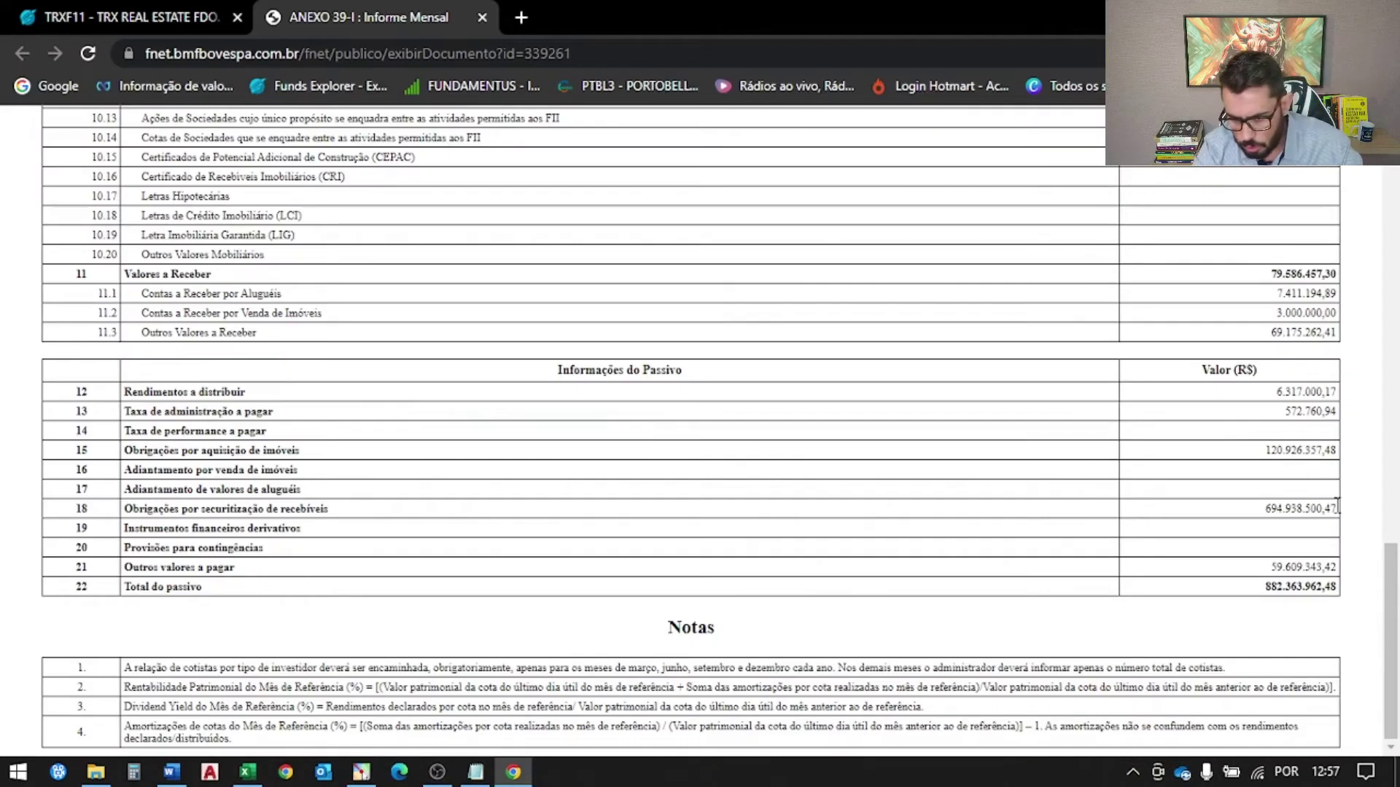
{"action": "key", "text": "alt+Tab"}
{"action": "type", "text": ",47"}
{"action": "key", "text": "Return"}
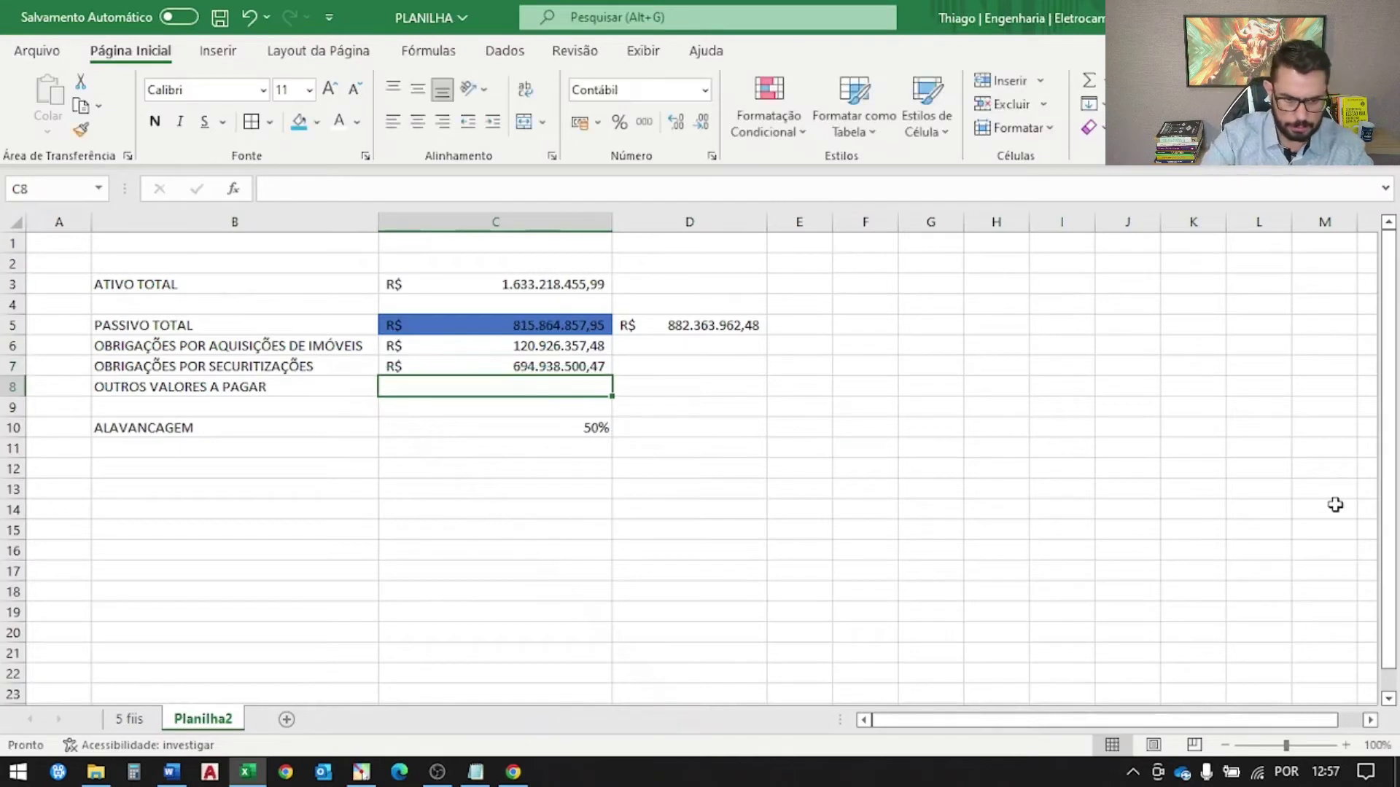
- Make the PASSIVO TOTAL sum in C5 bold
{"action": "left_click", "coordinate": [461, 458]}
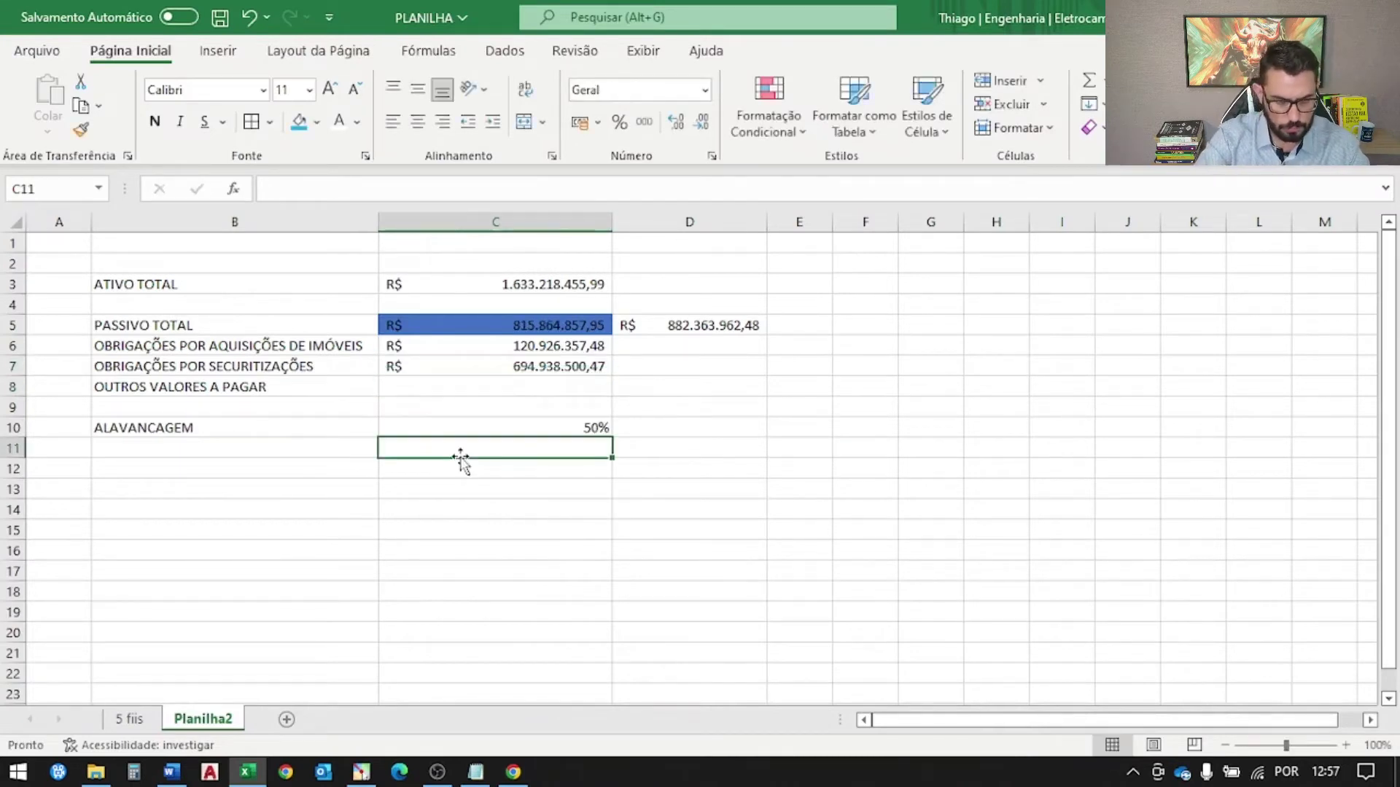
{"action": "left_click", "coordinate": [488, 324]}
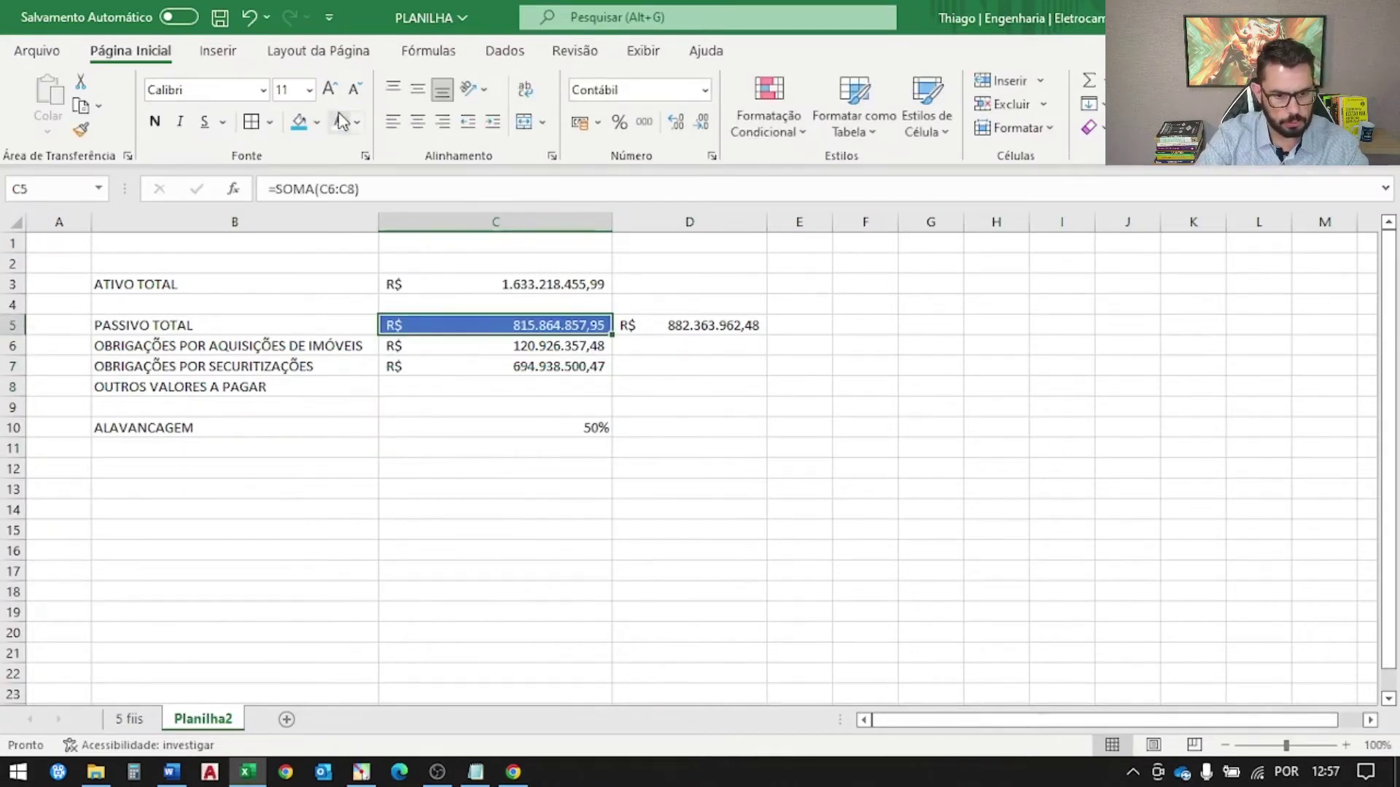
{"action": "left_click", "coordinate": [155, 122]}
{"action": "left_click", "coordinate": [720, 456]}
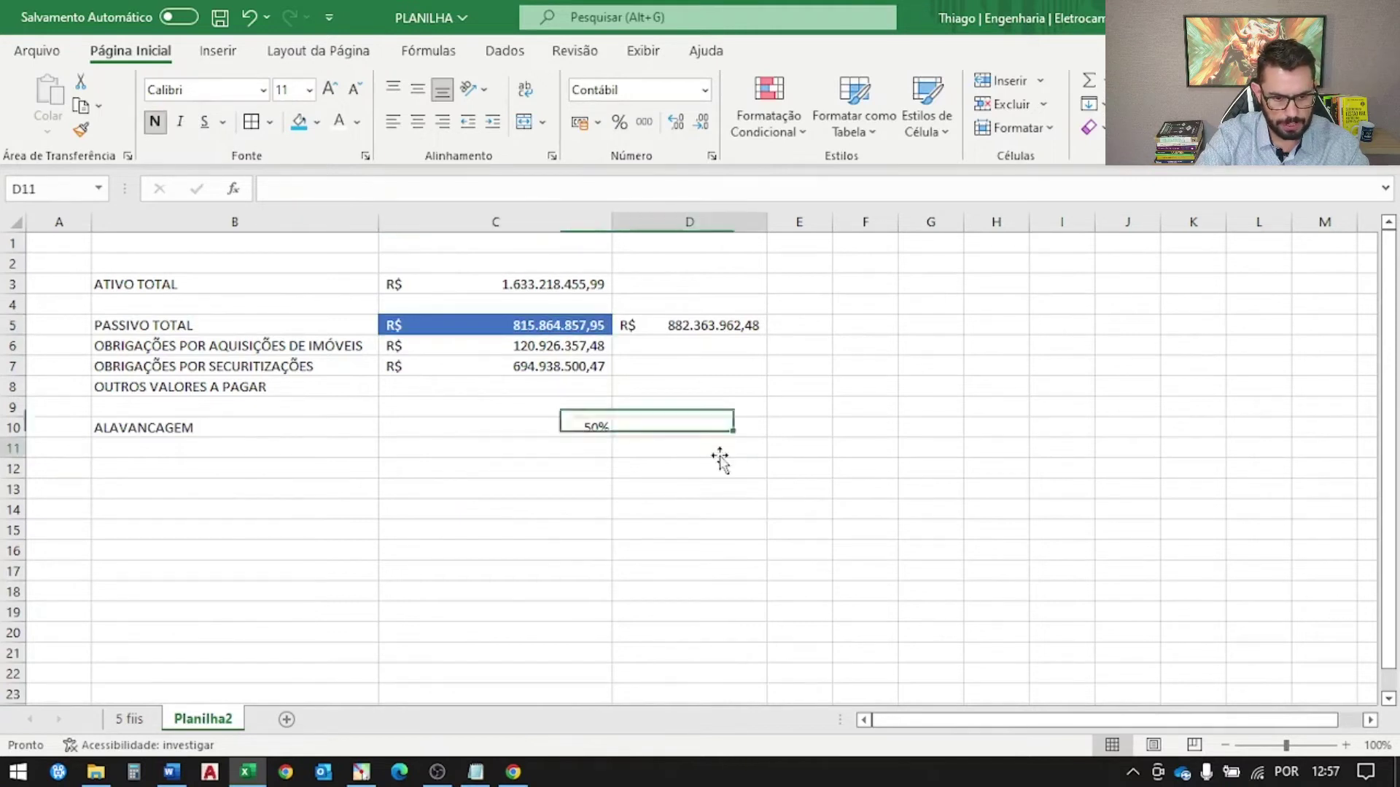
{"action": "left_click", "coordinate": [527, 325]}
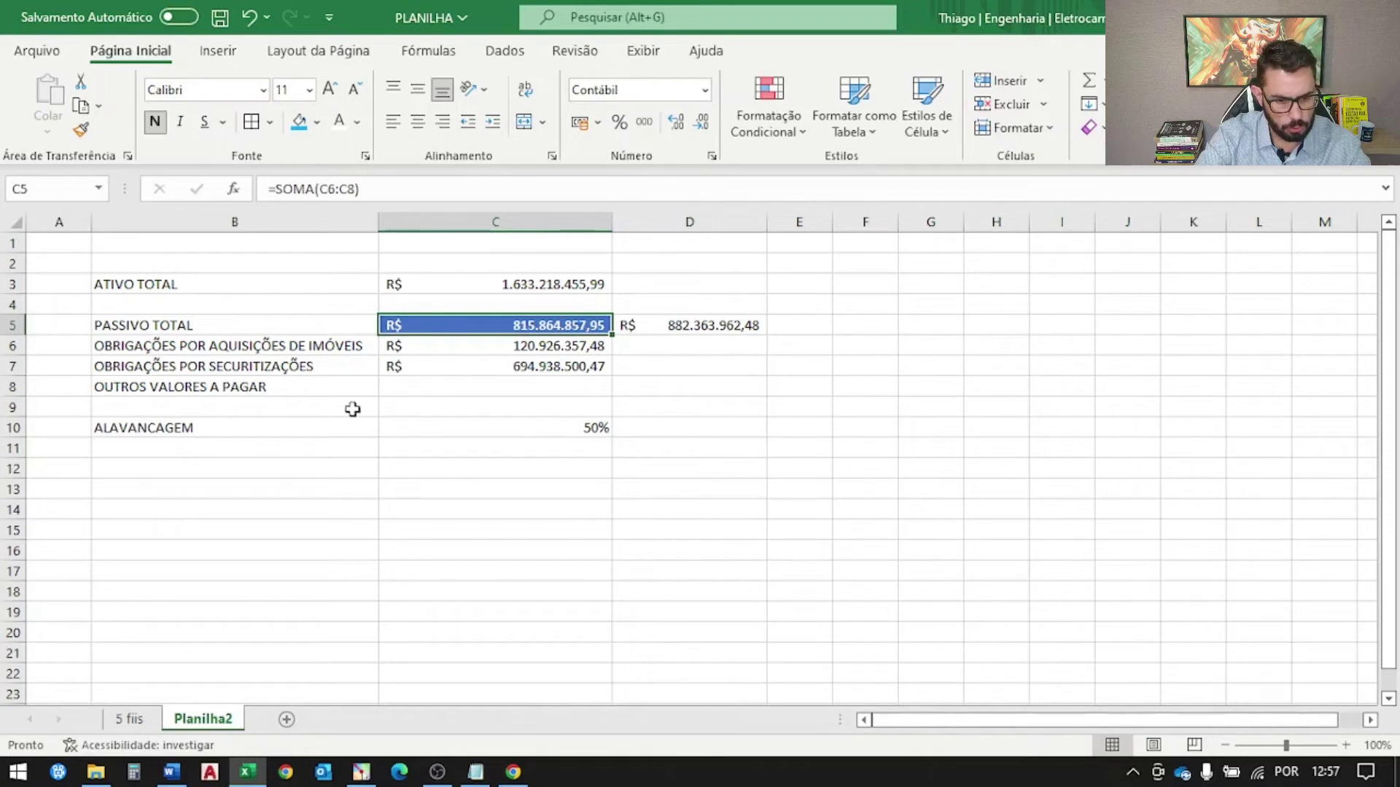
- Enter the monthly report's other amounts payable, 59.609.343,42, in C8 beside OUTROS VALORES A PAGAR
{"action": "left_click", "coordinate": [266, 387]}
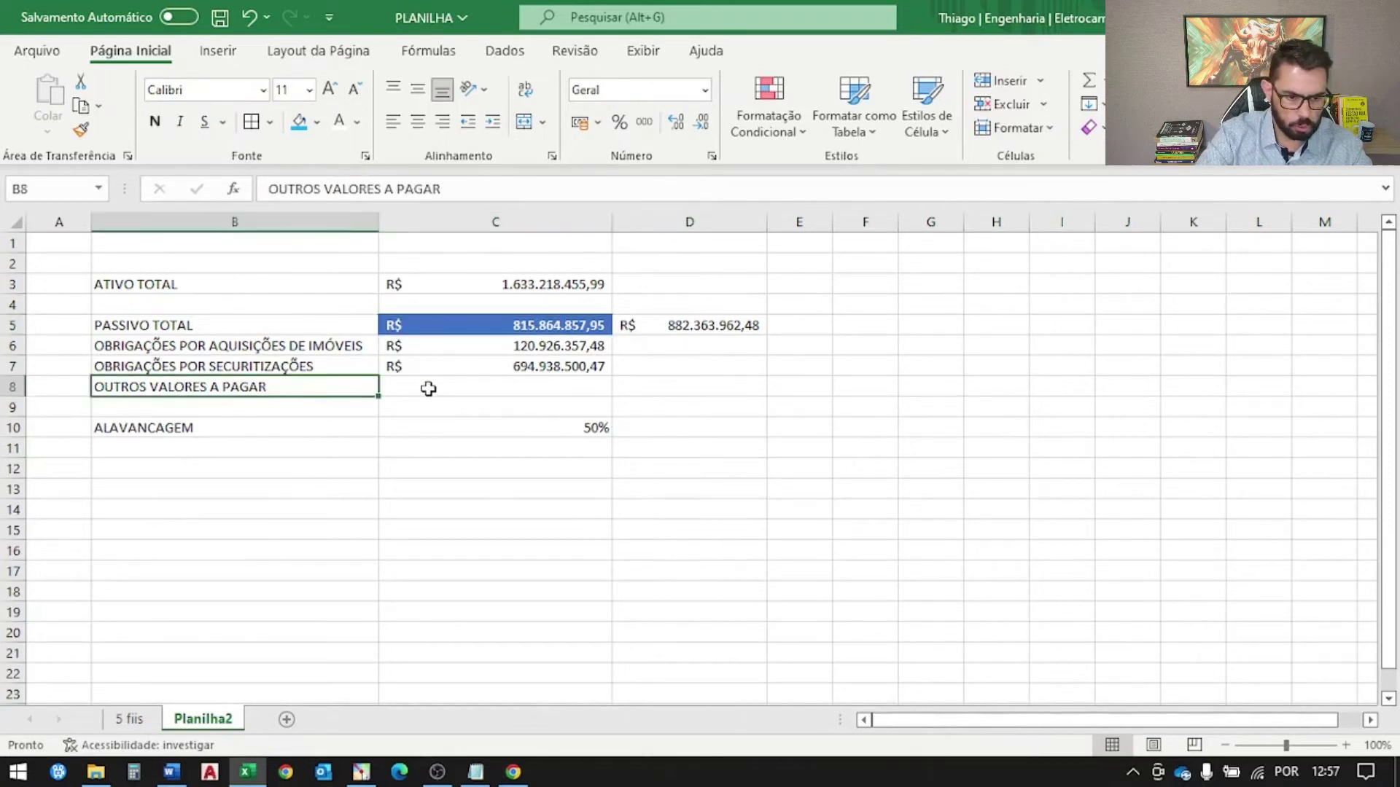
{"action": "left_click", "coordinate": [426, 387]}
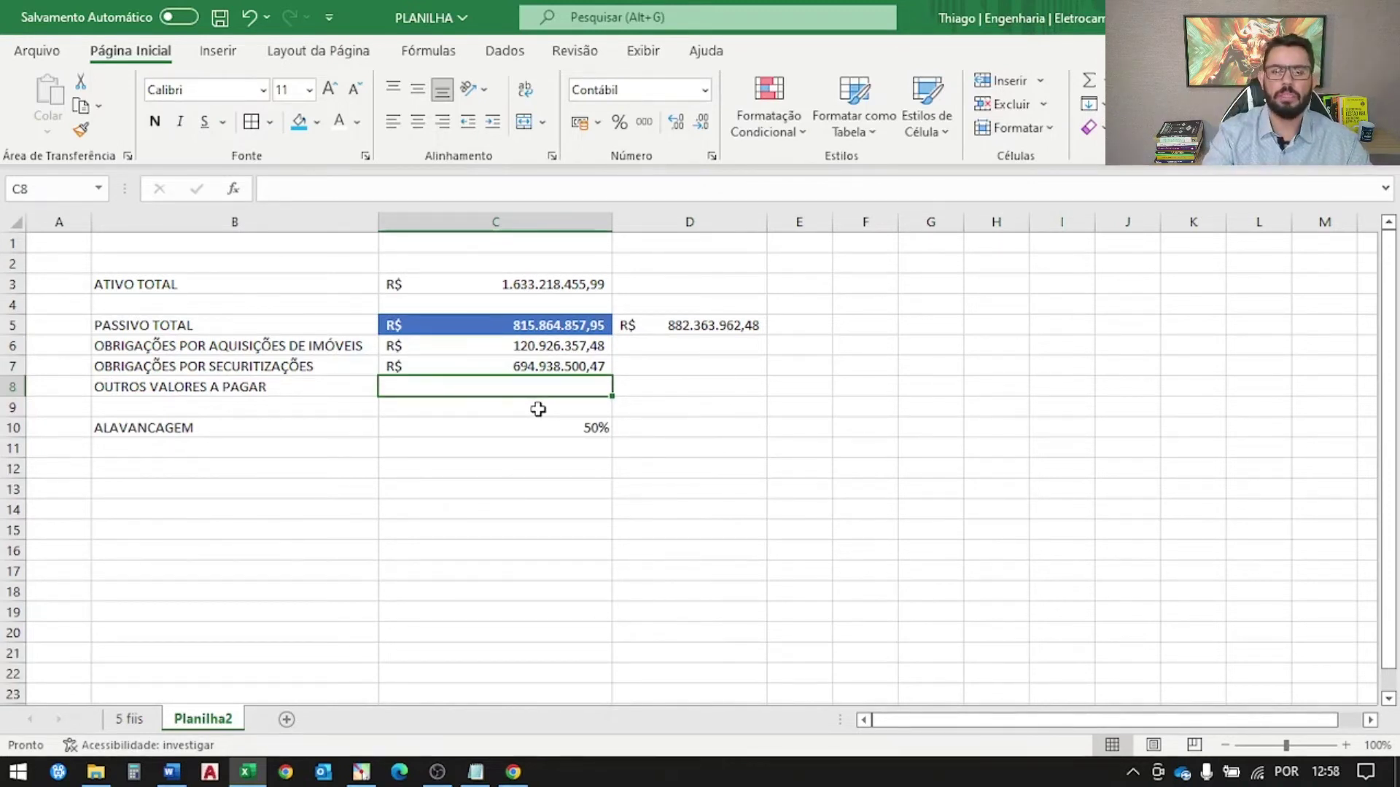
{"action": "key", "text": "alt+Tab"}
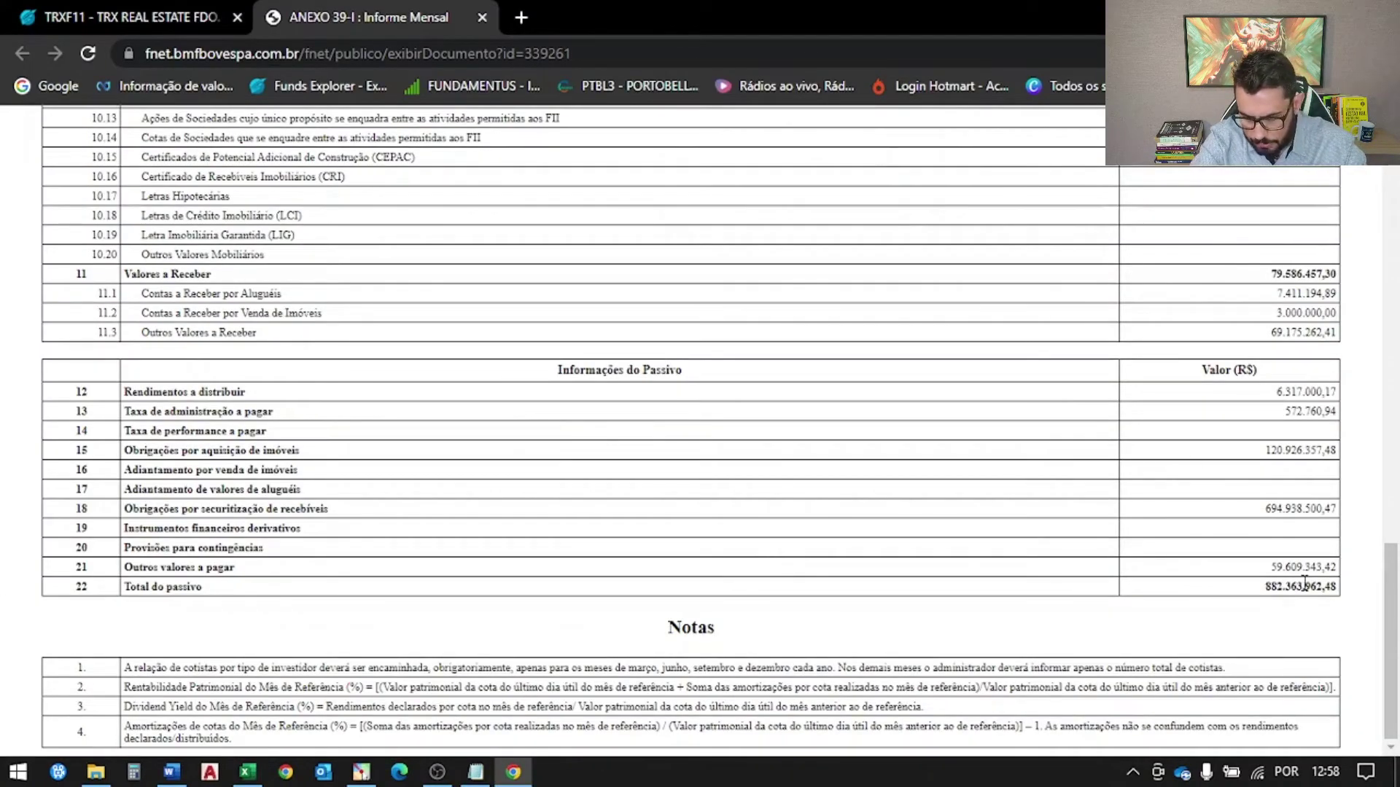
{"action": "key", "text": "alt+Tab"}
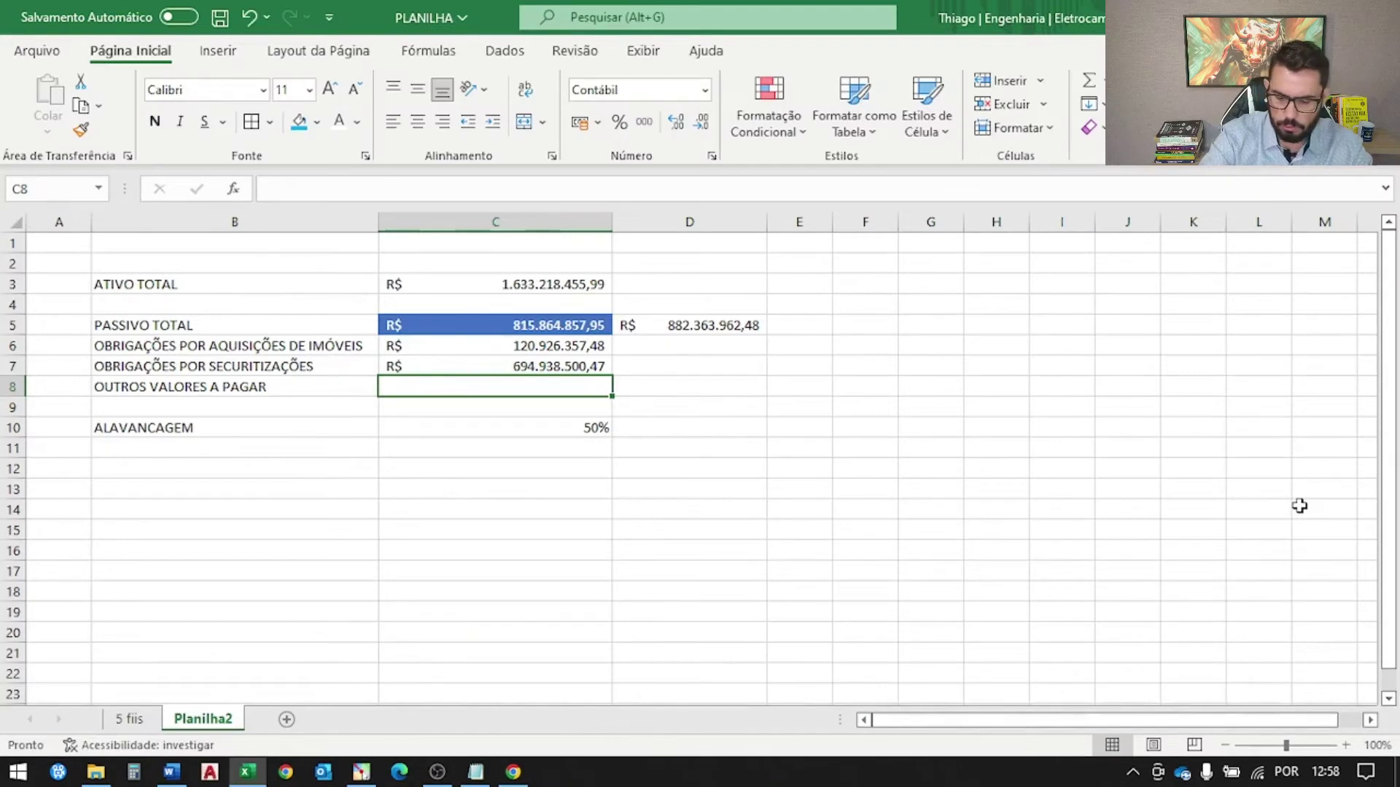
{"action": "type", "text": "59609"}
{"action": "key", "text": "alt+Tab"}
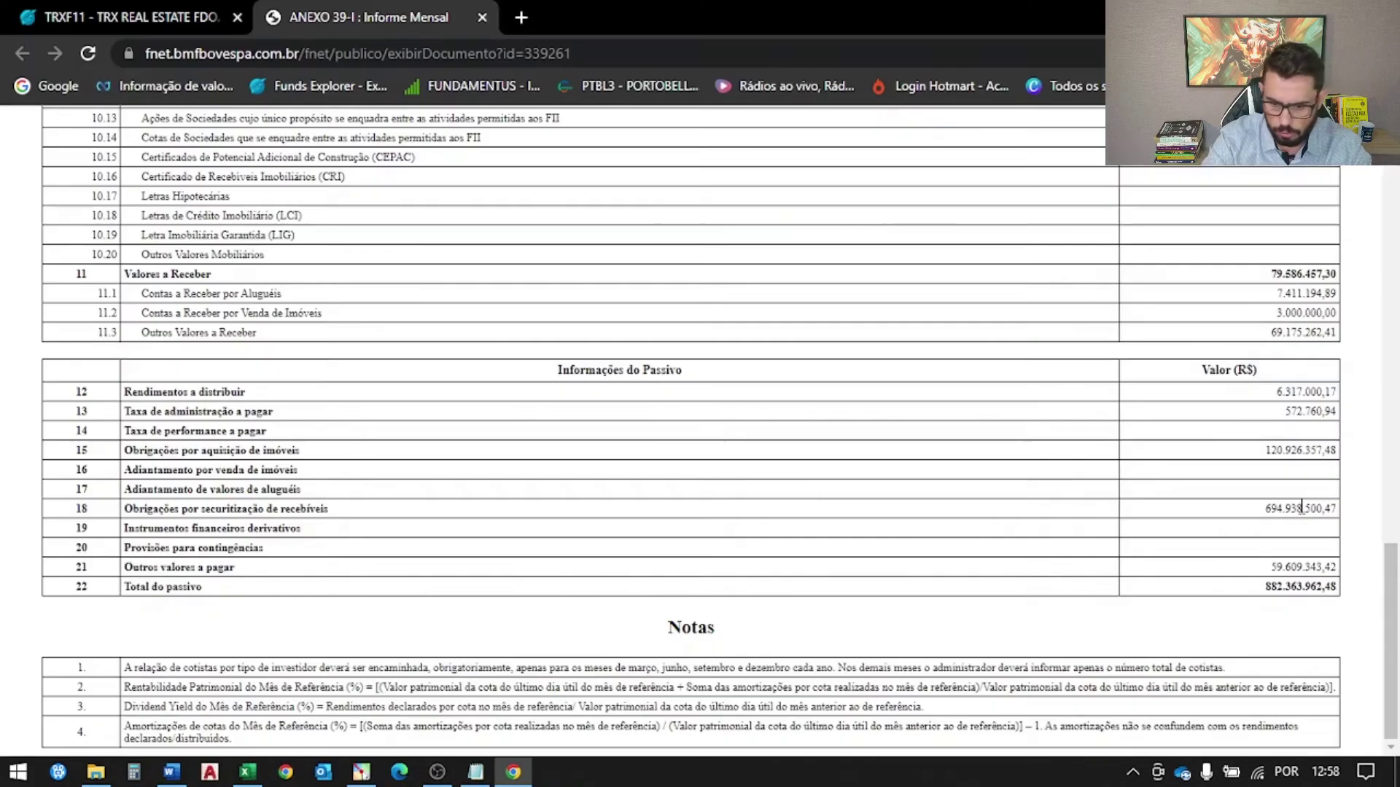
{"action": "key", "text": "alt+Tab"}
{"action": "type", "text": "343,"}
{"action": "key", "text": "alt+Tab"}
{"action": "key", "text": "alt+Tab"}
{"action": "type", "text": "42"}
{"action": "key", "text": "Return"}
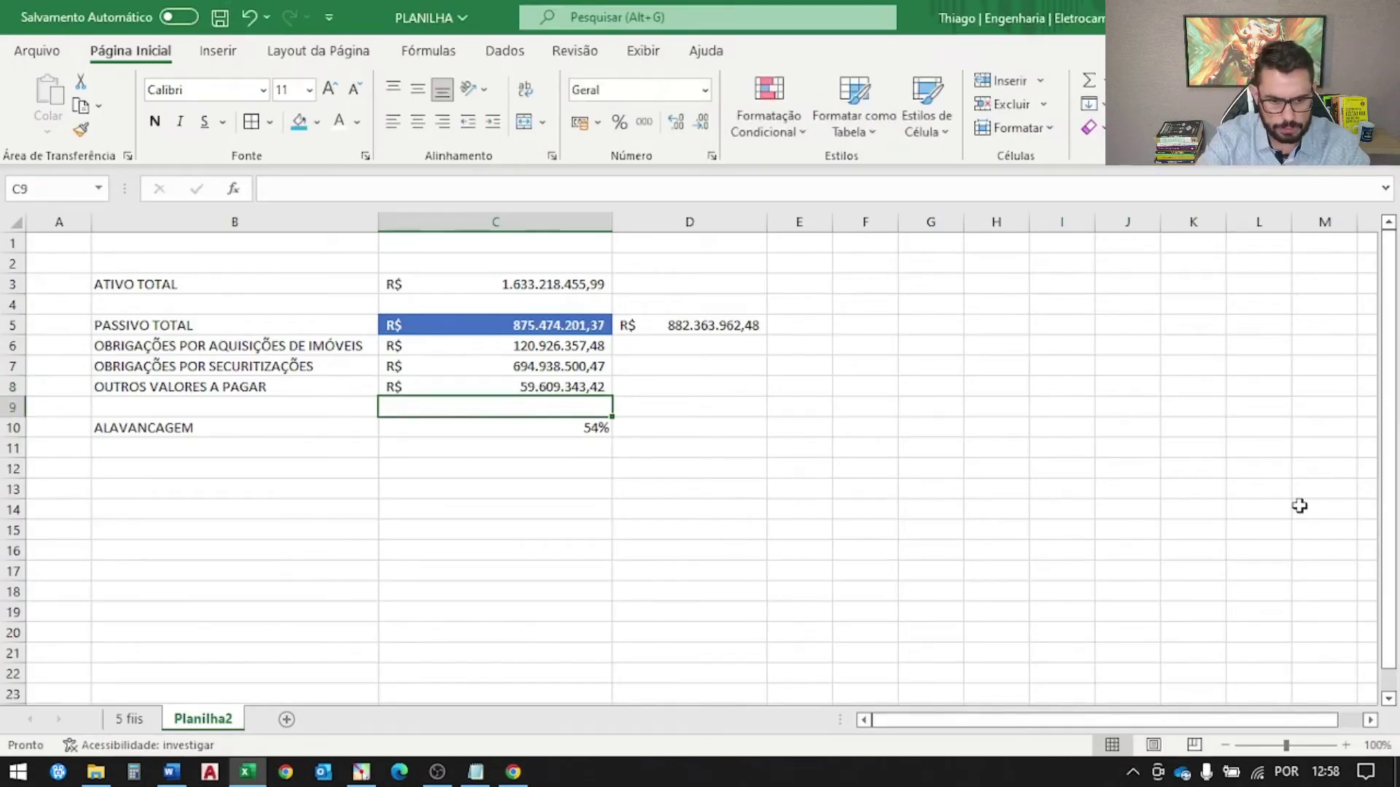
- Compare the liabilities totals in C5 and D5, and highlight the ALAVANCAGEM result in C10 with a yellow fill
{"action": "left_click", "coordinate": [525, 331]}
{"action": "left_click", "coordinate": [685, 325]}
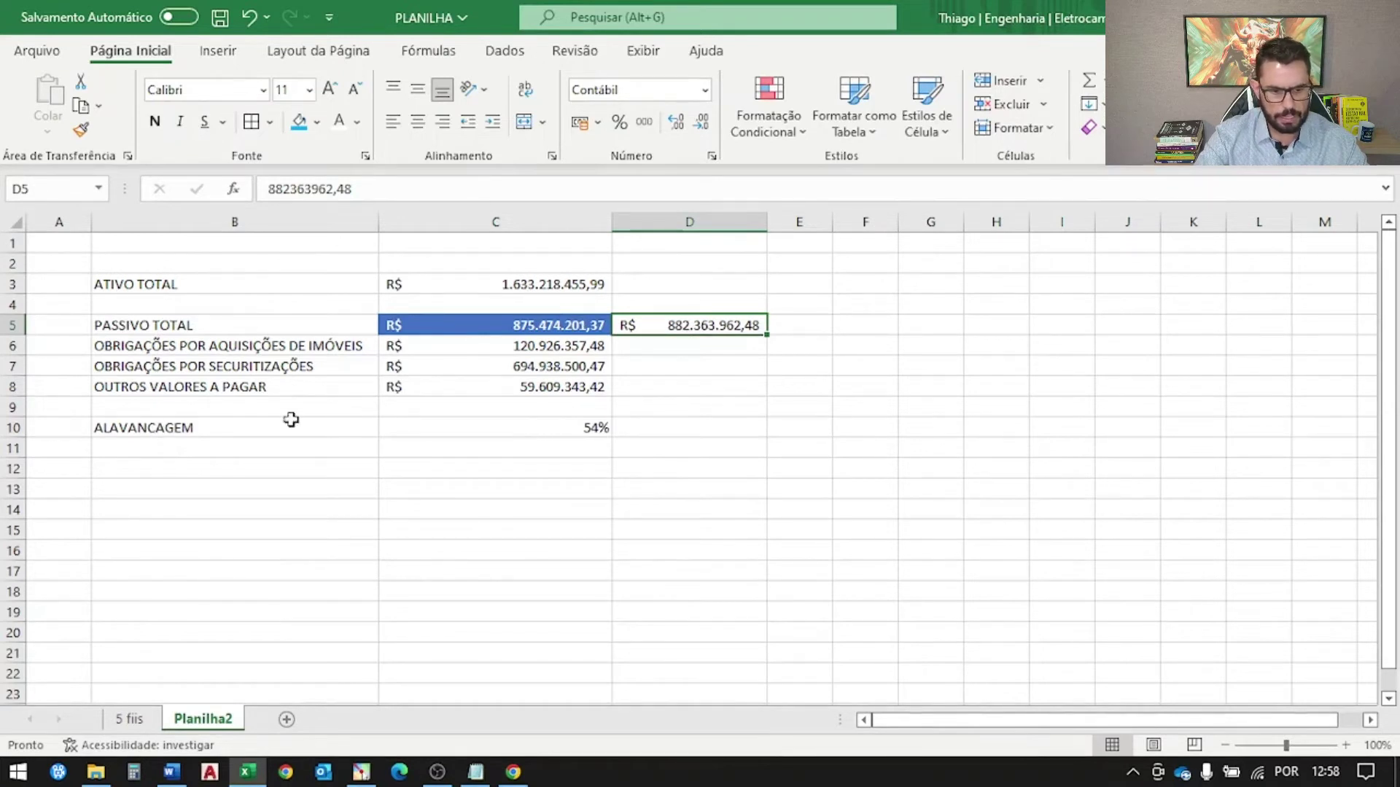
{"action": "left_click", "coordinate": [438, 423]}
{"action": "left_click", "coordinate": [317, 122]}
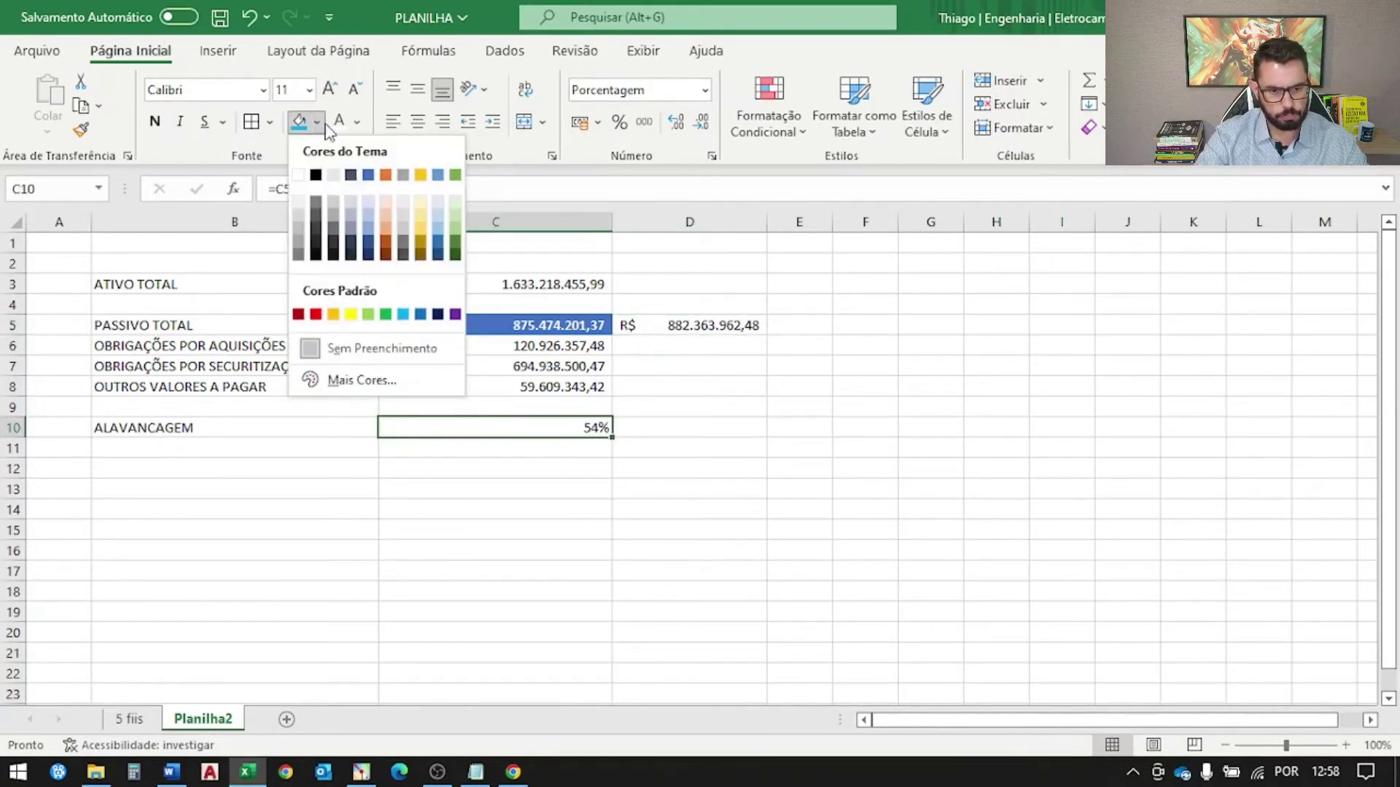
{"action": "left_click", "coordinate": [352, 314]}
{"action": "left_click", "coordinate": [880, 436]}
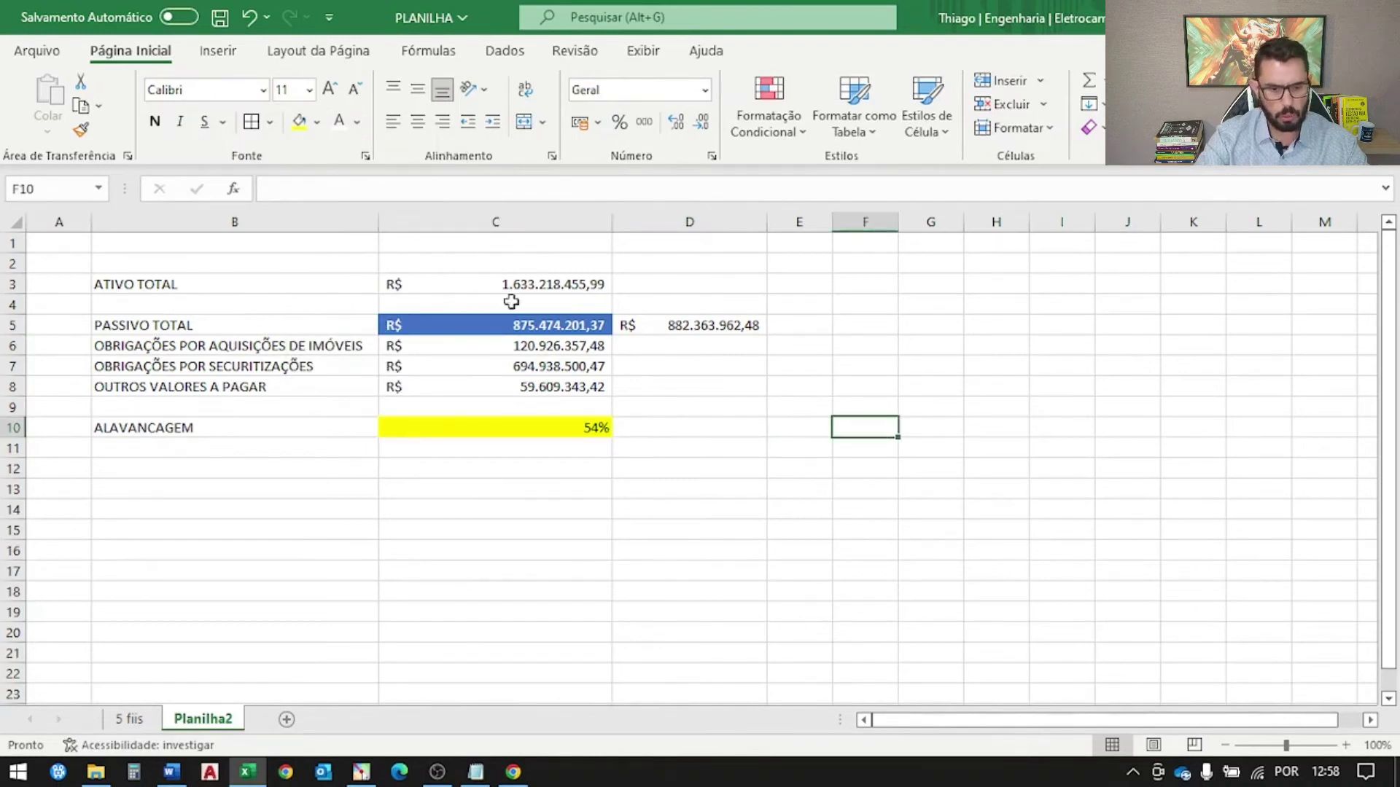
{"action": "left_click", "coordinate": [463, 423]}
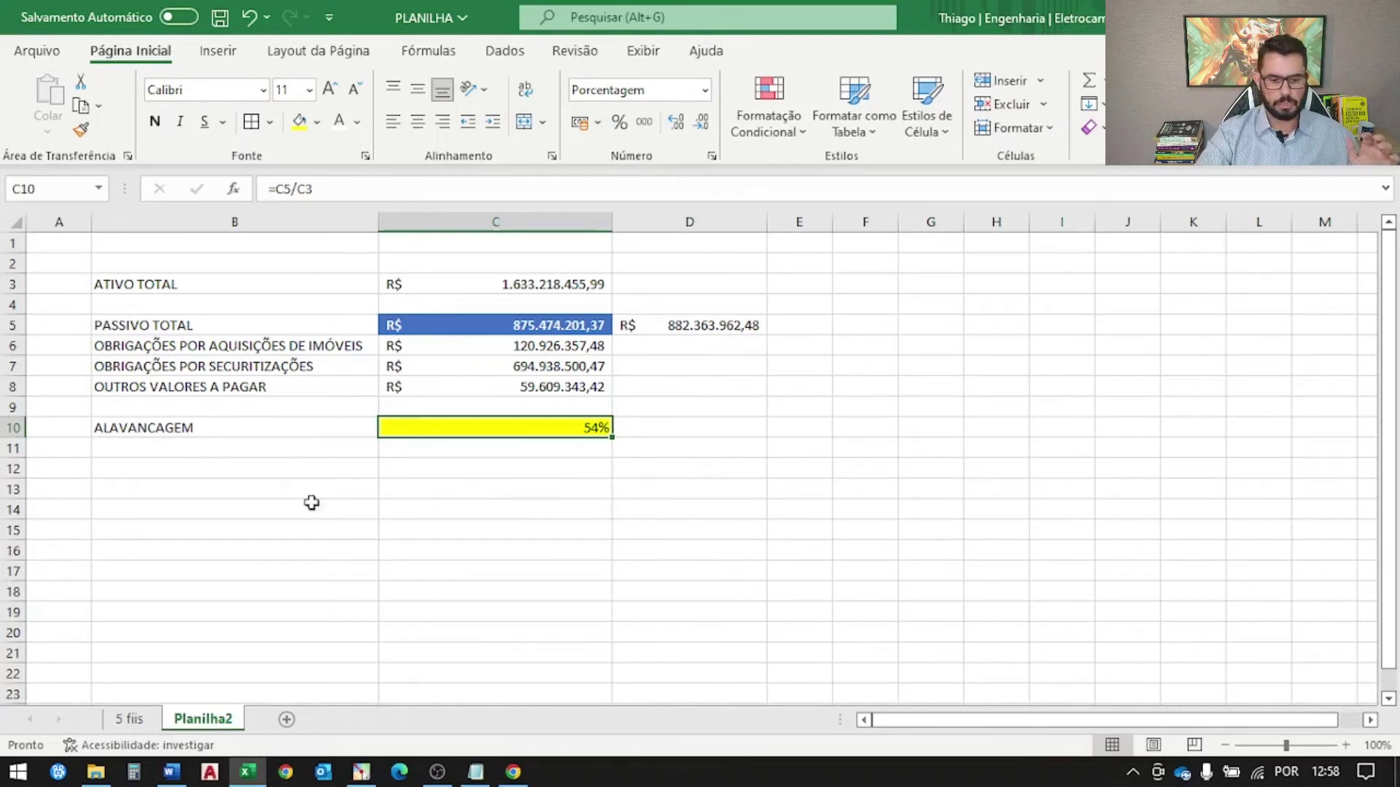
{"action": "left_click", "coordinate": [497, 482]}
{"action": "left_click", "coordinate": [503, 422]}
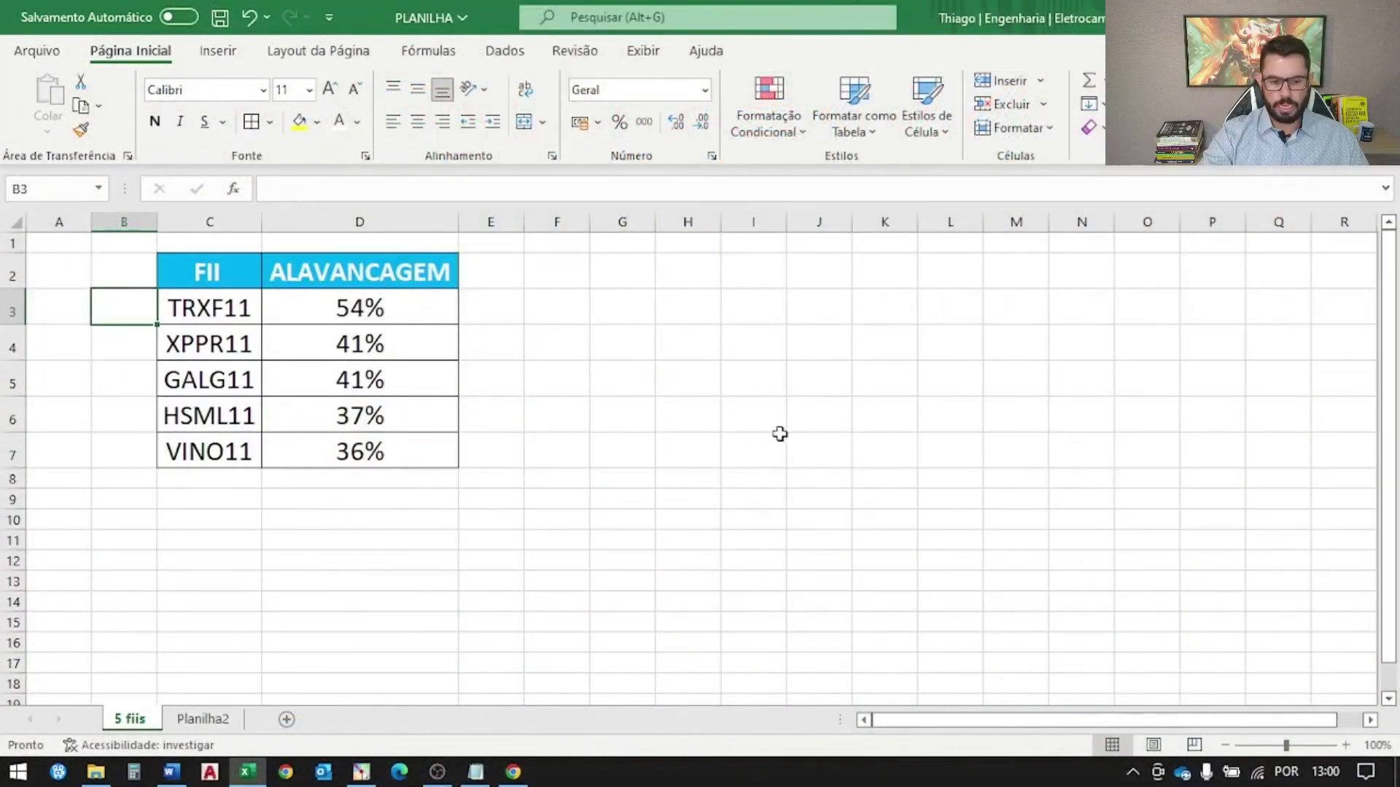
- Review the ALAVANCAGEM percentages of TRXF11, XPPR11, GALG11, HSML11 and VINO11 in the 5 fiis sheet
{"action": "left_click", "coordinate": [212, 307]}
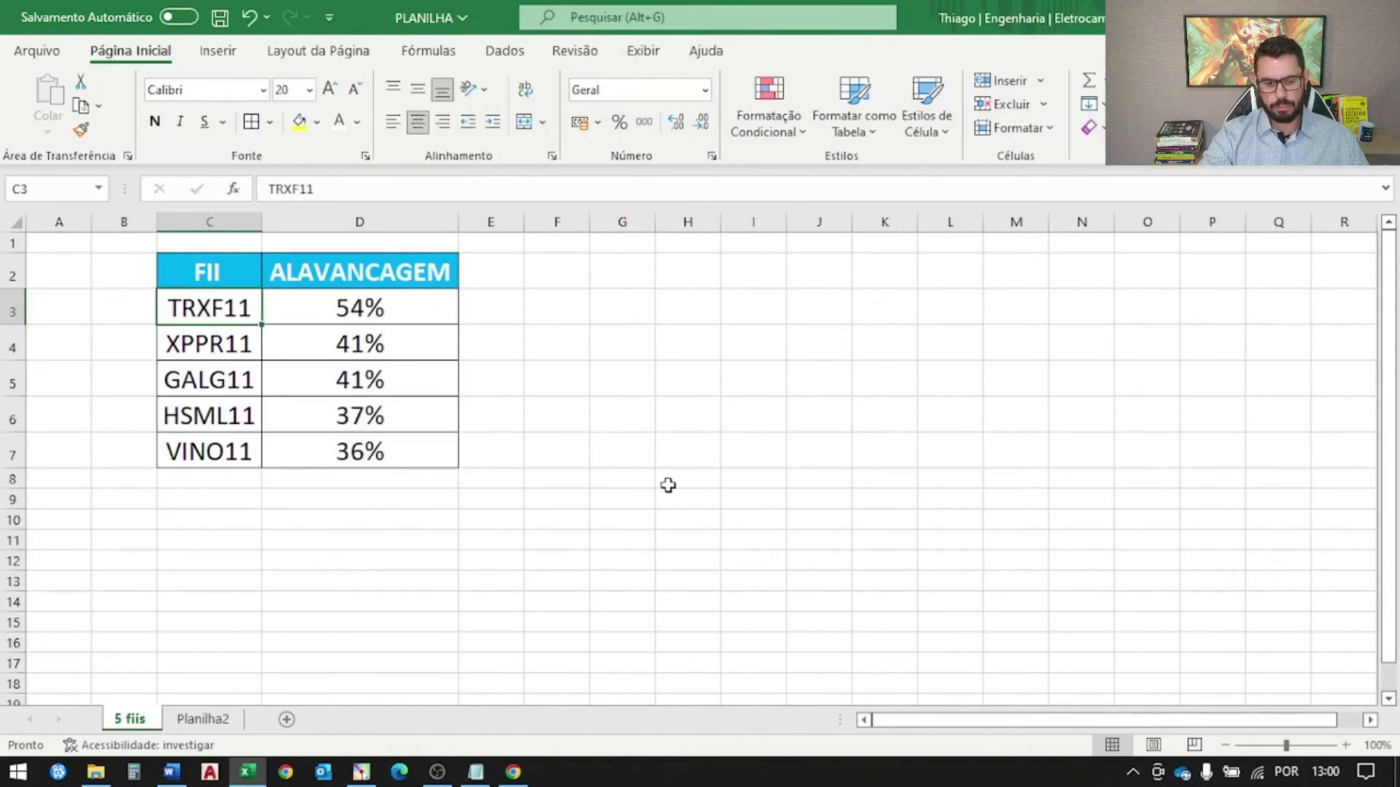
{"action": "left_click", "coordinate": [354, 304]}
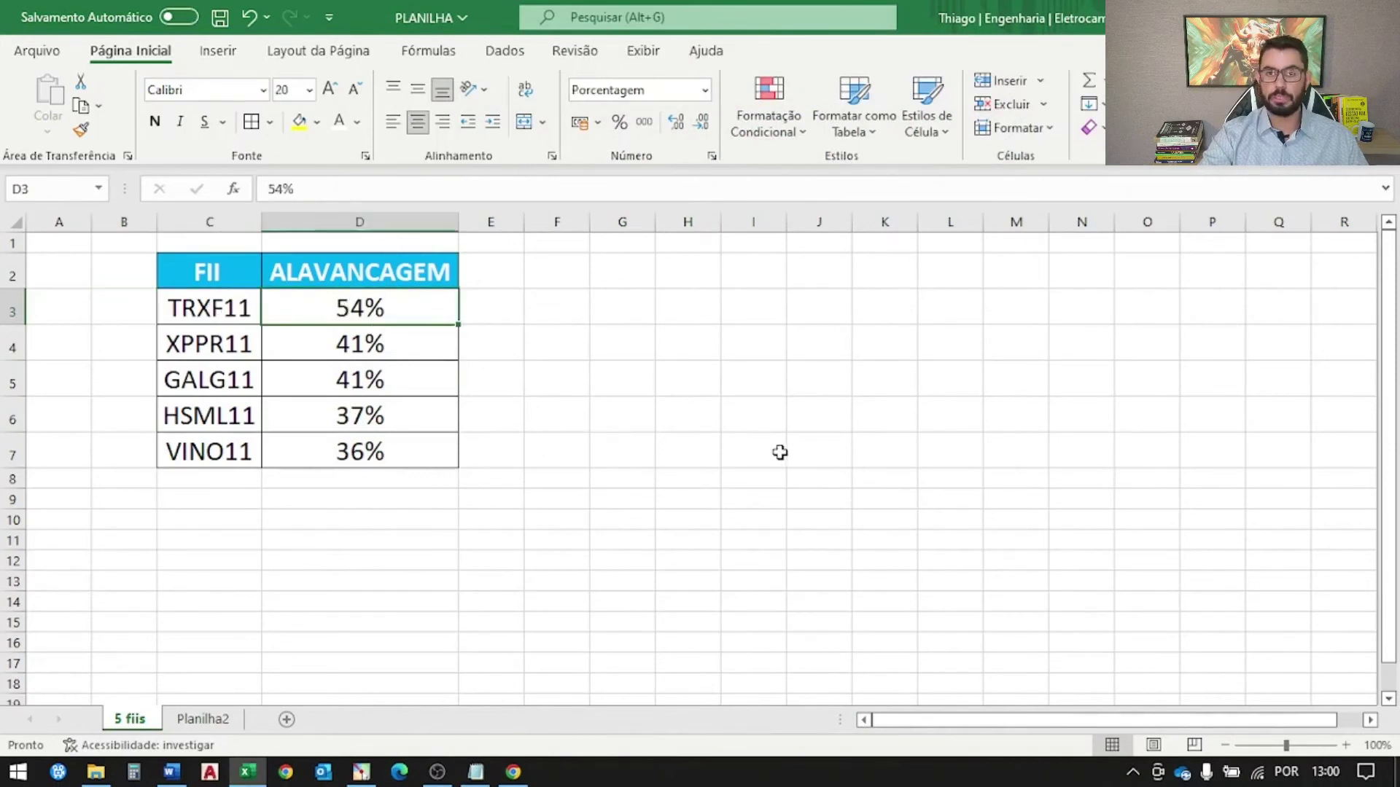
{"action": "left_click", "coordinate": [221, 353]}
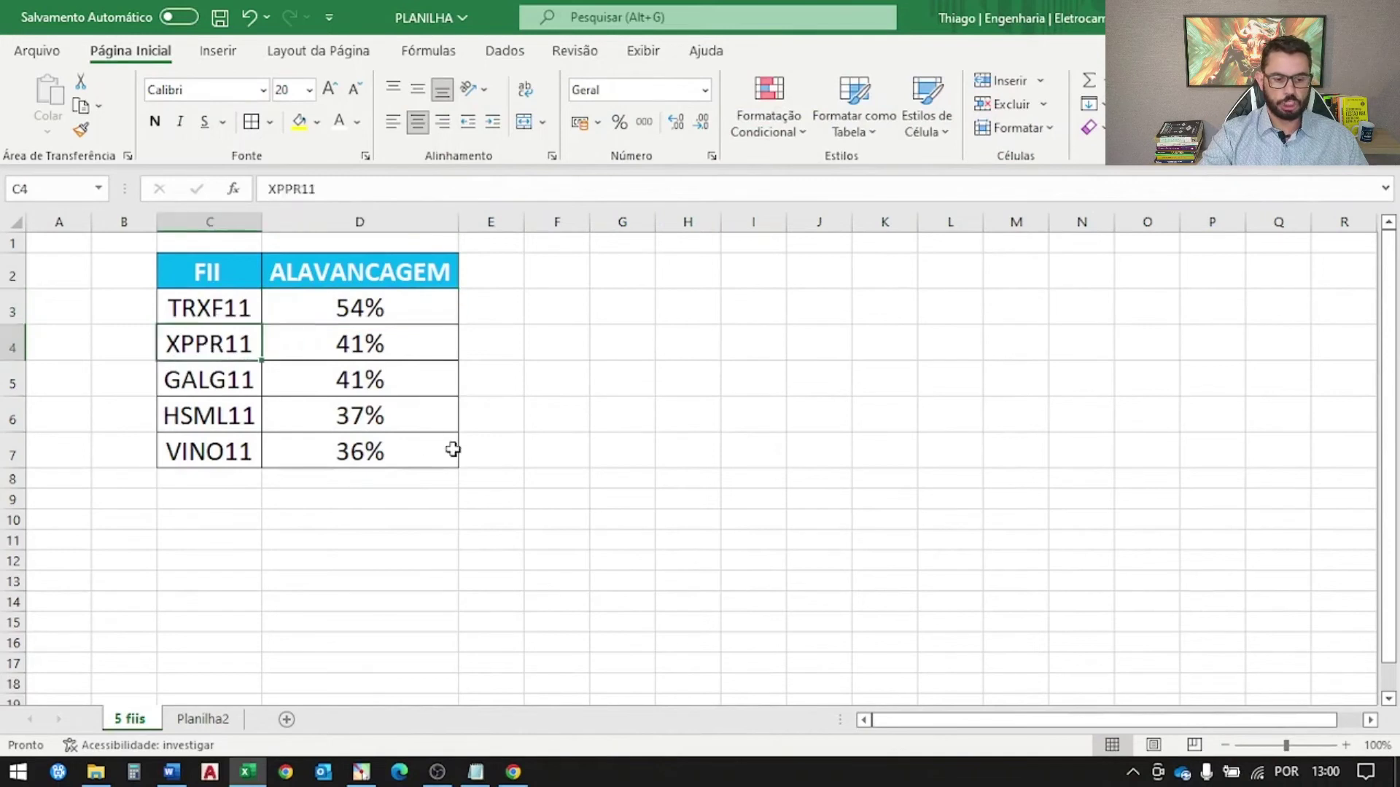
{"action": "left_click", "coordinate": [425, 343]}
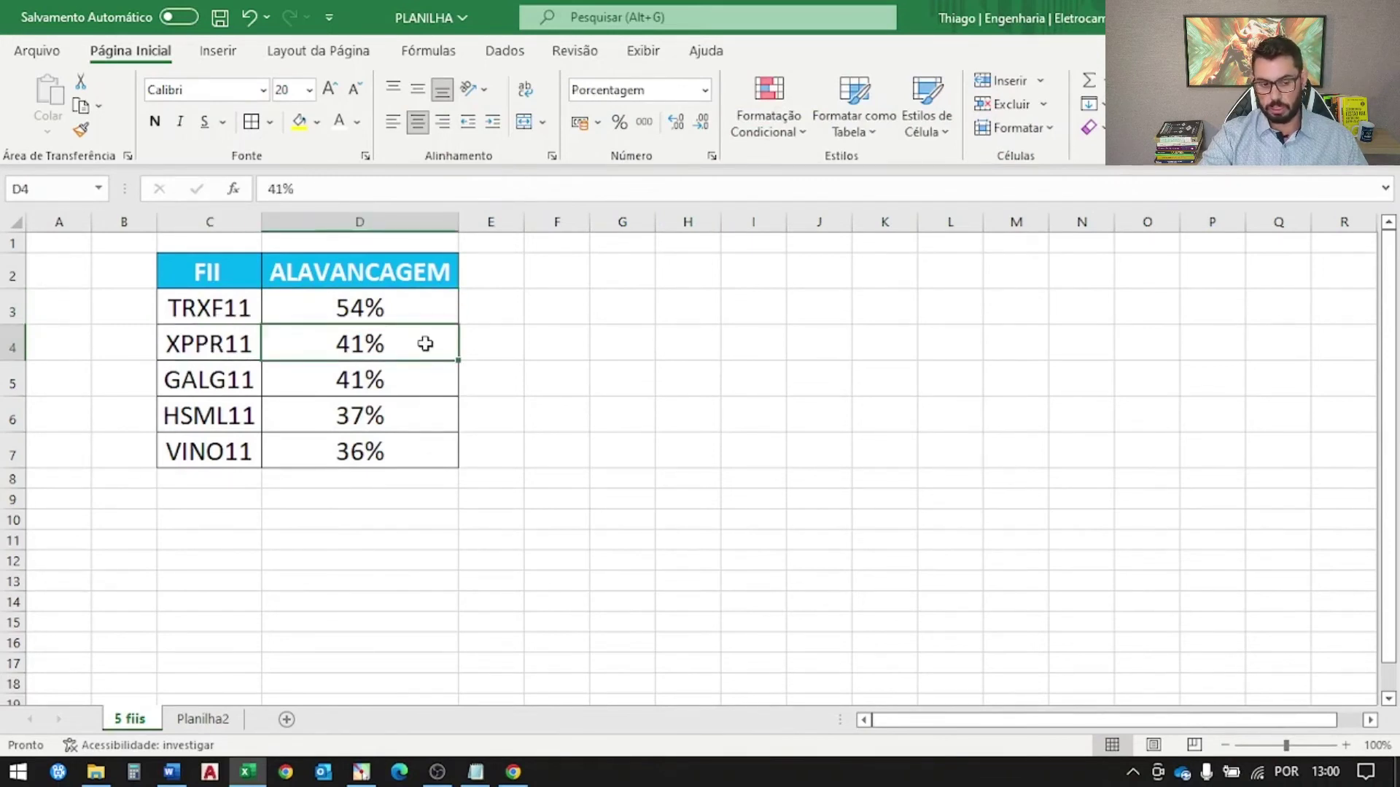
{"action": "left_click", "coordinate": [234, 380]}
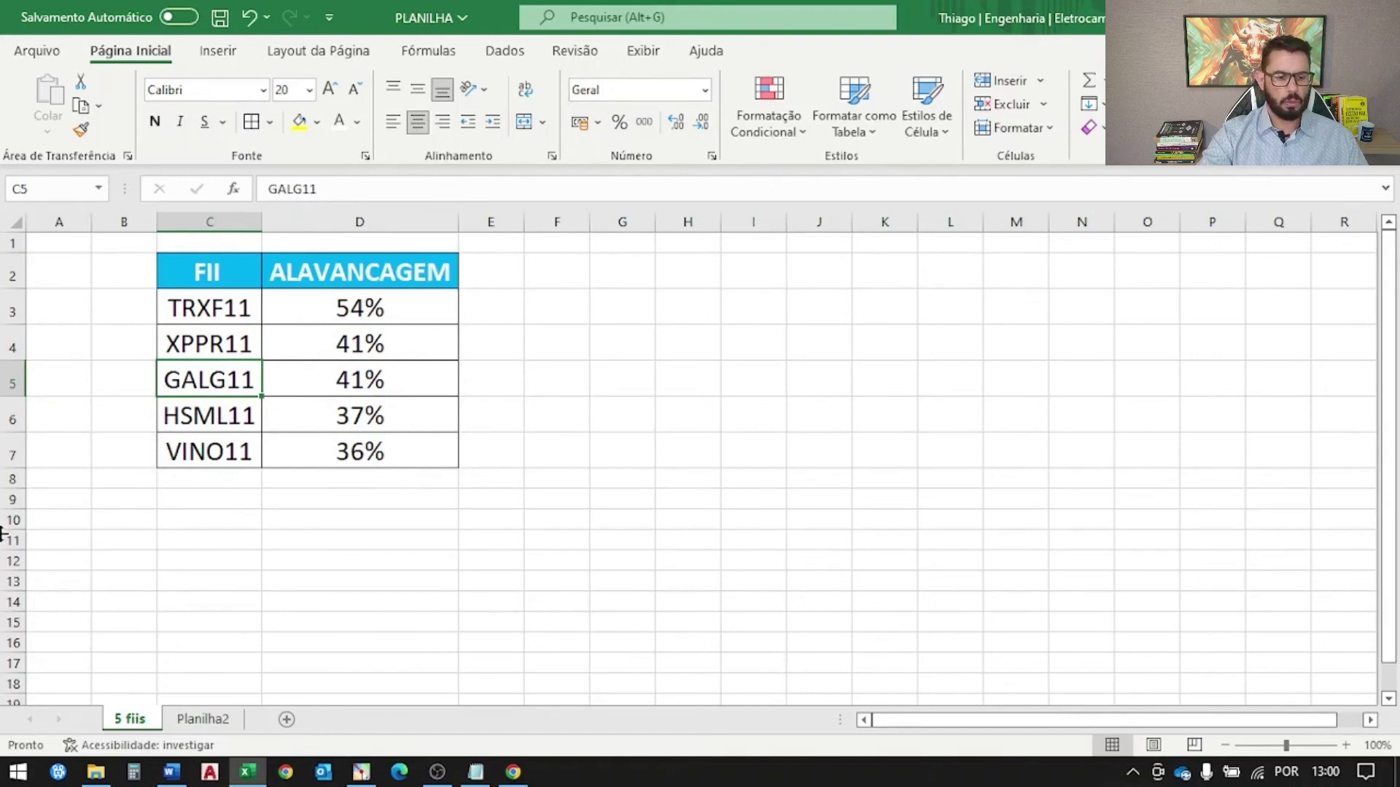
{"action": "left_click", "coordinate": [332, 428]}
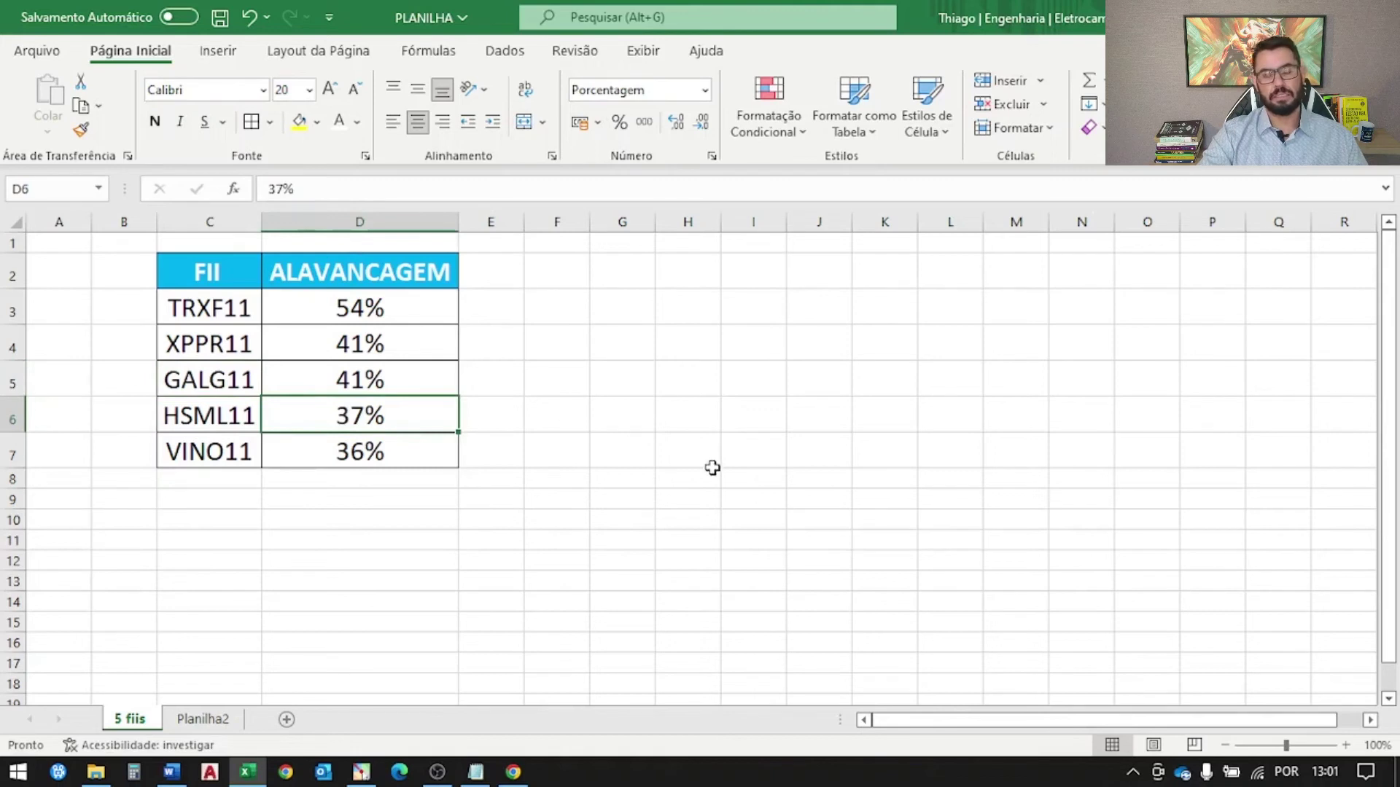
{"action": "left_click", "coordinate": [236, 456]}
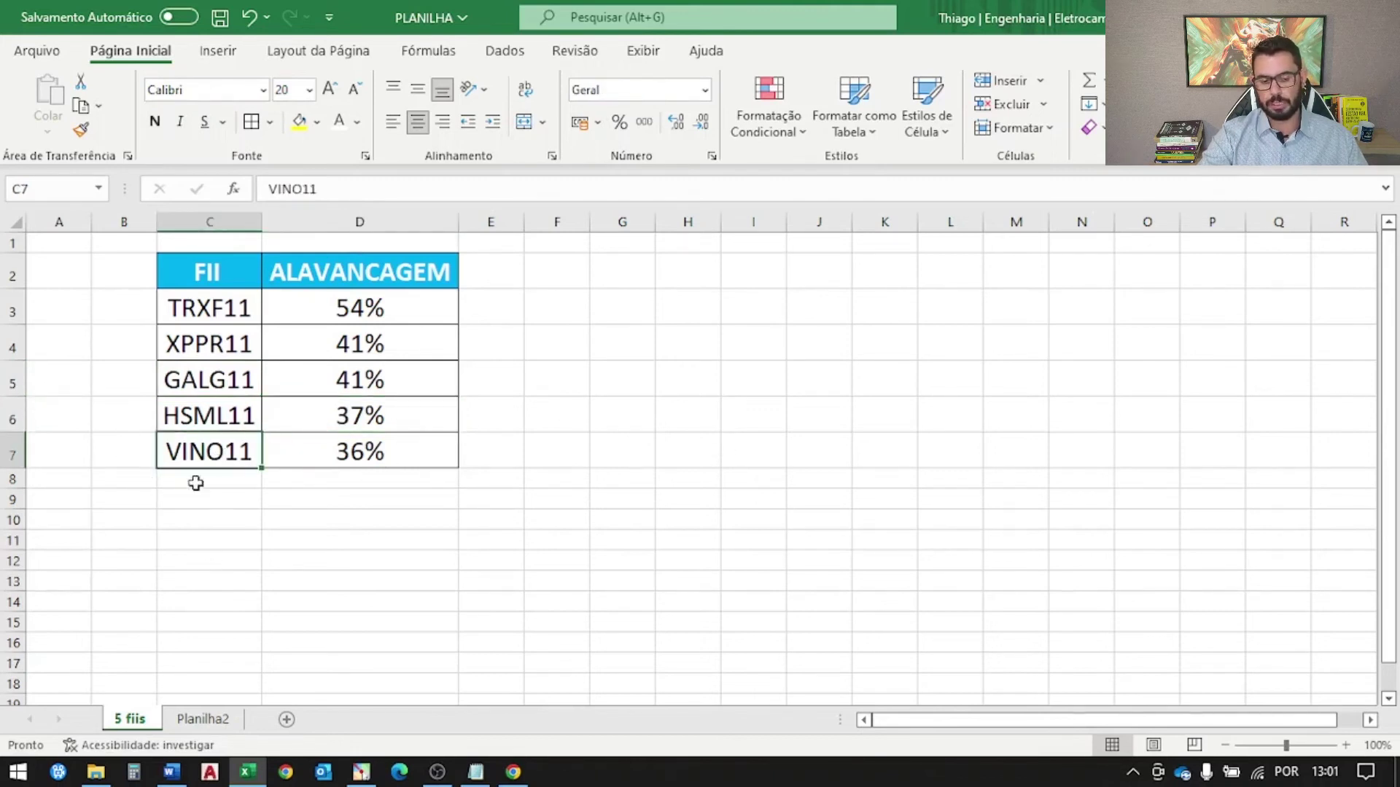